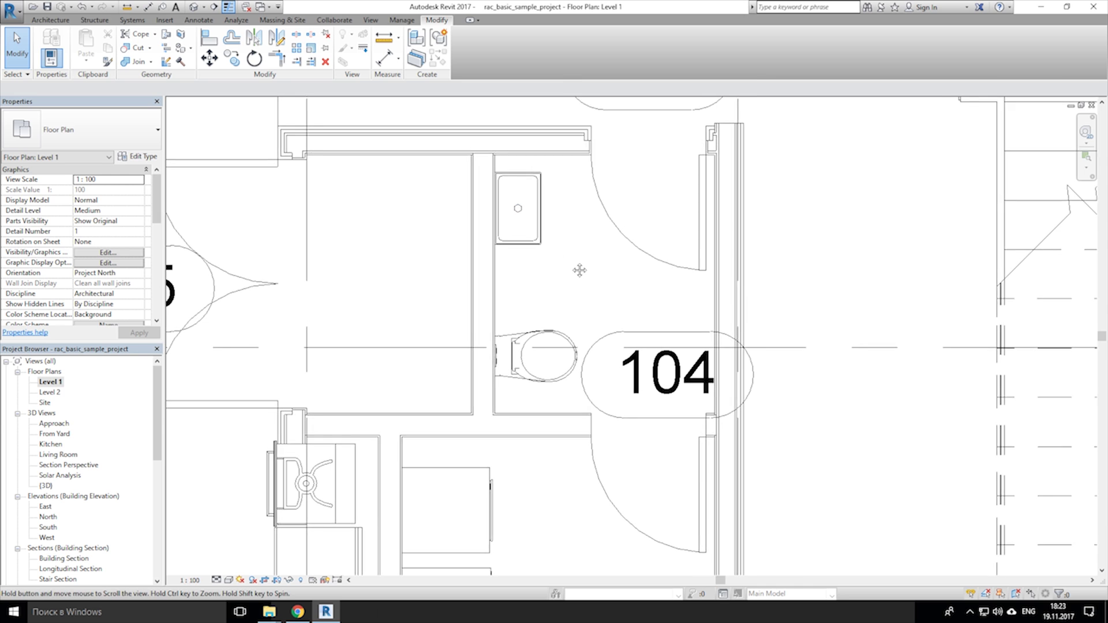
Group the sink, partition wall and toilet into a model group named 'Toilet var 1'.
middle_click_drag(579, 270, 564, 286)
left_click(503, 231)
left_click(468, 323, "ctrl")
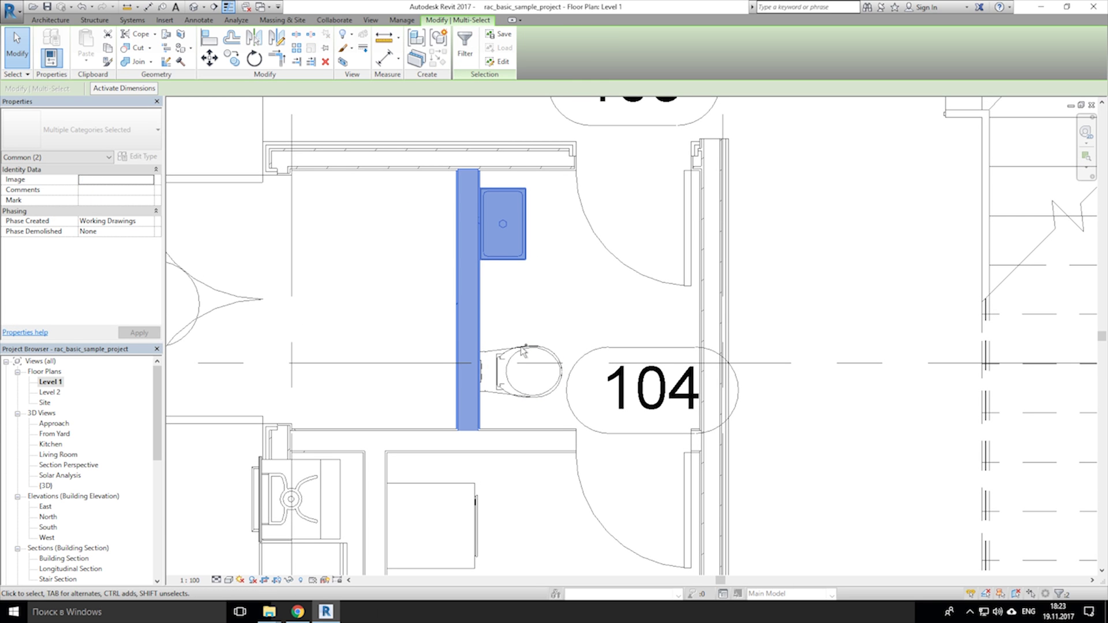
left_click(523, 350, "ctrl")
key("g")
key("p")
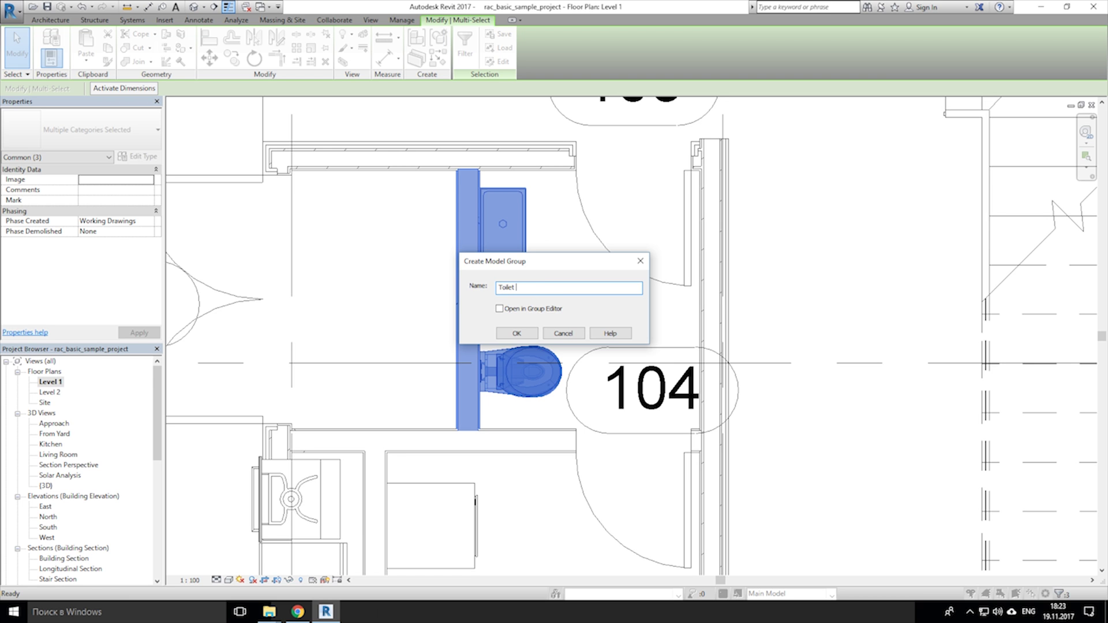
type("Toilet var 1")
key("Return")
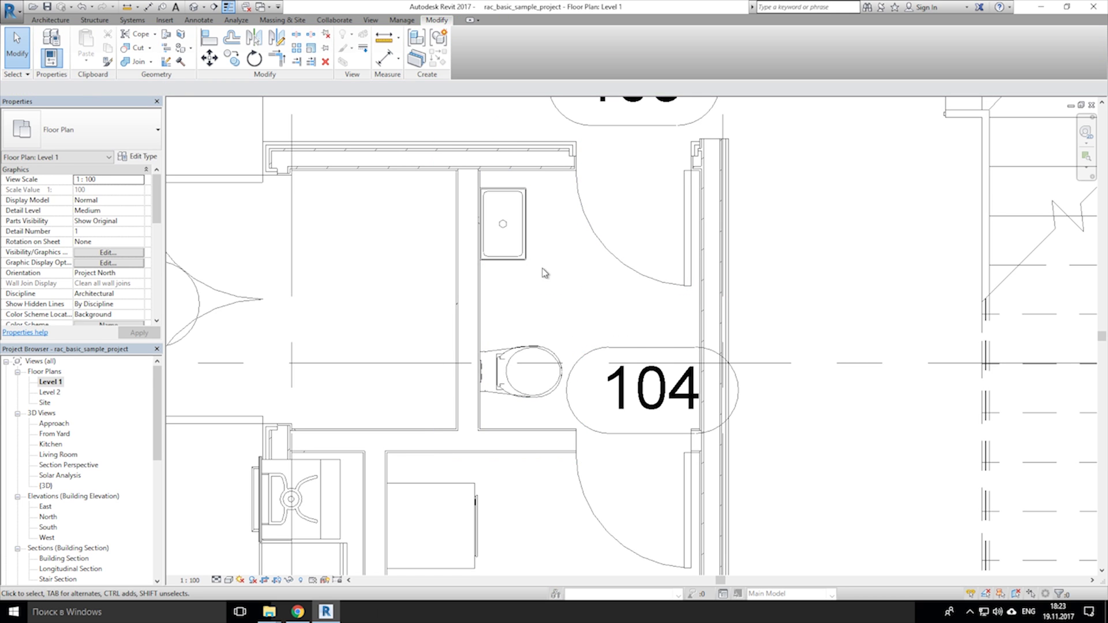
Duplicate the group type as 'Toilet var 2' and apply it to the group.
left_click(97, 142)
left_click(99, 140)
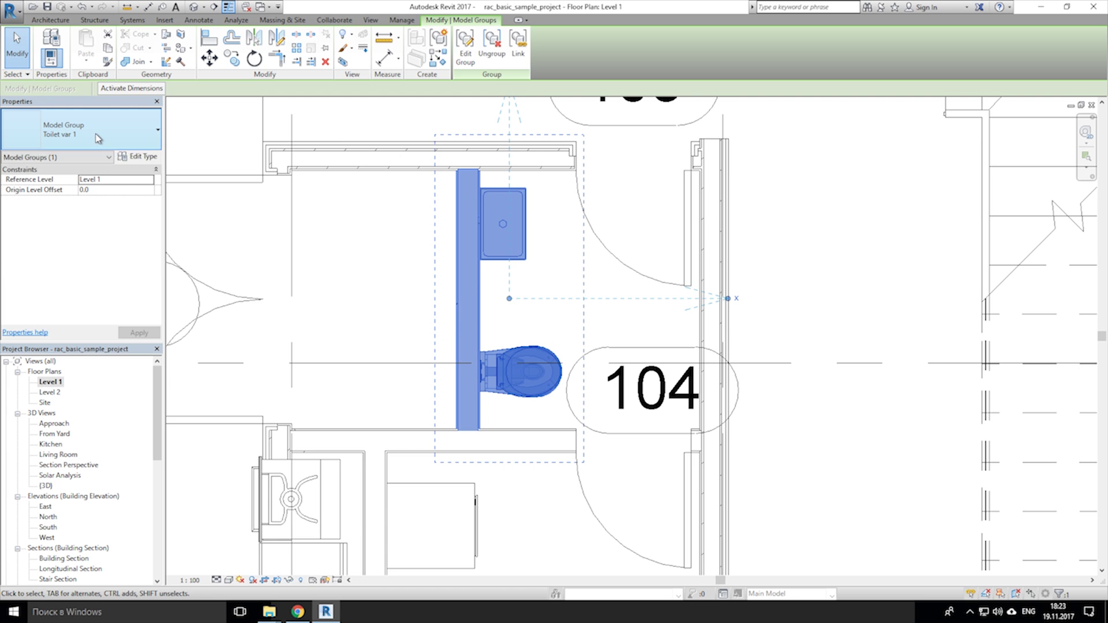
left_click(137, 156)
left_click(922, 220)
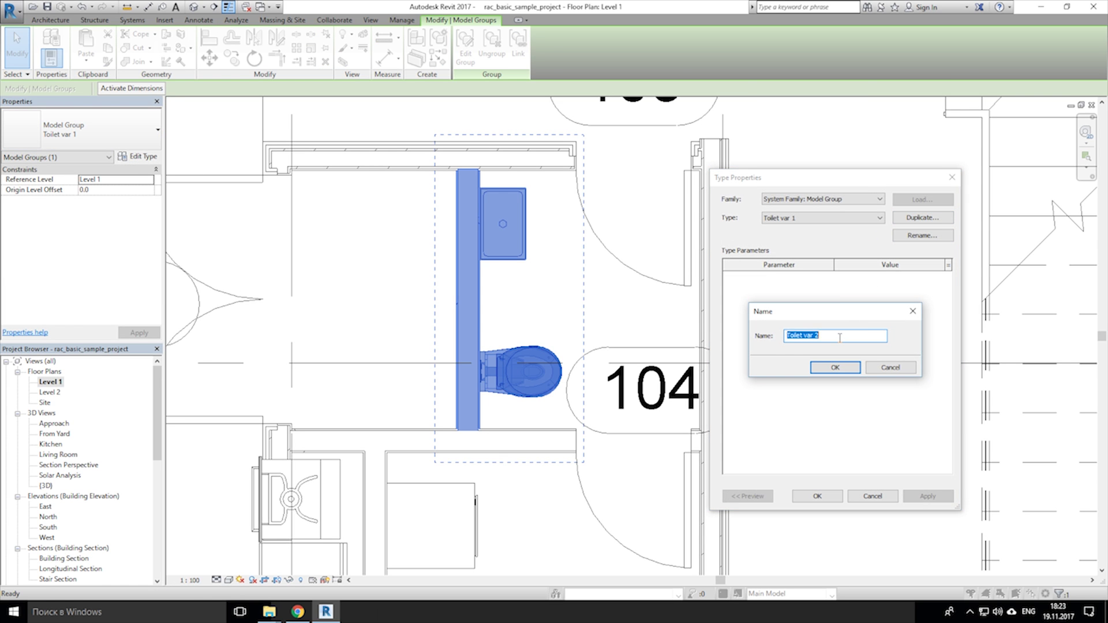
left_click(831, 367)
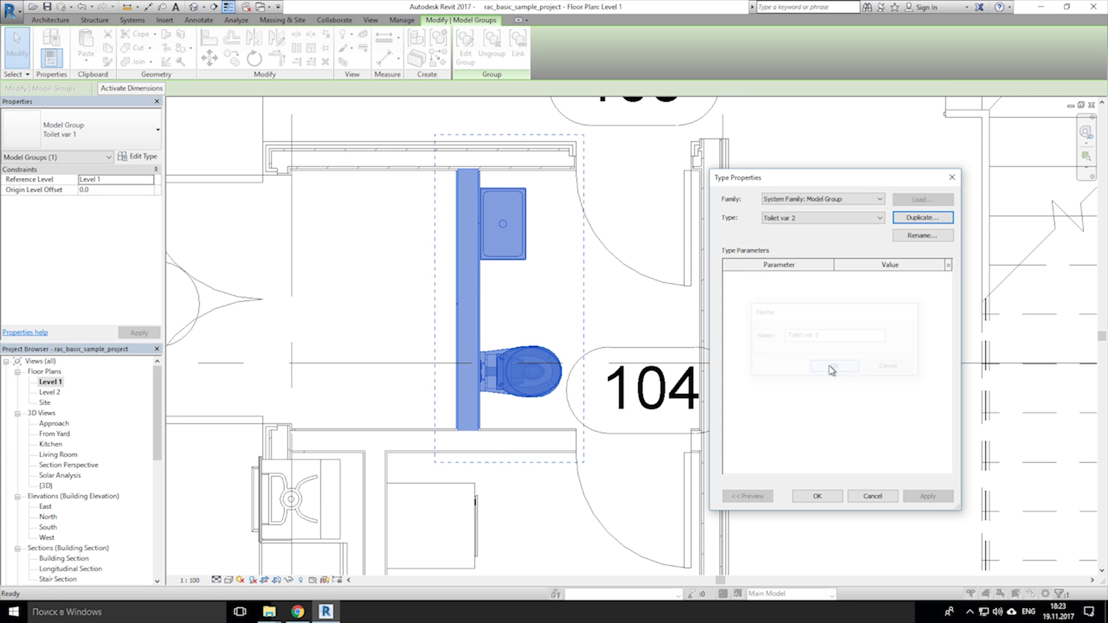
left_click(816, 495)
Edit the Toilet var 2 group and change the toilet's type to Miele Built-under Dishwasher.
left_click(465, 58)
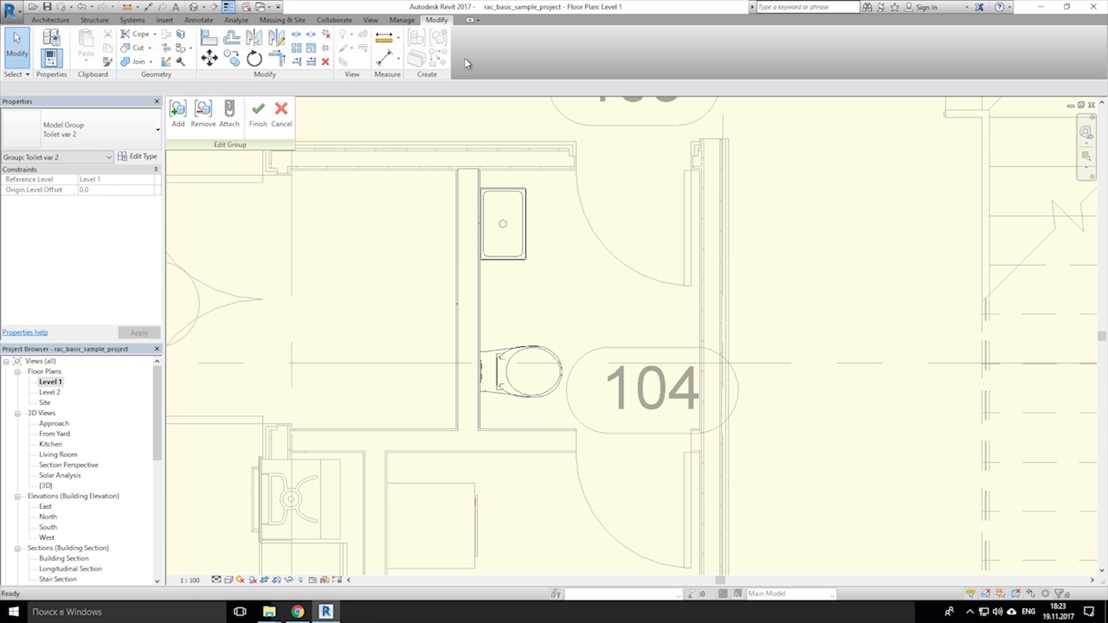
left_click(474, 344)
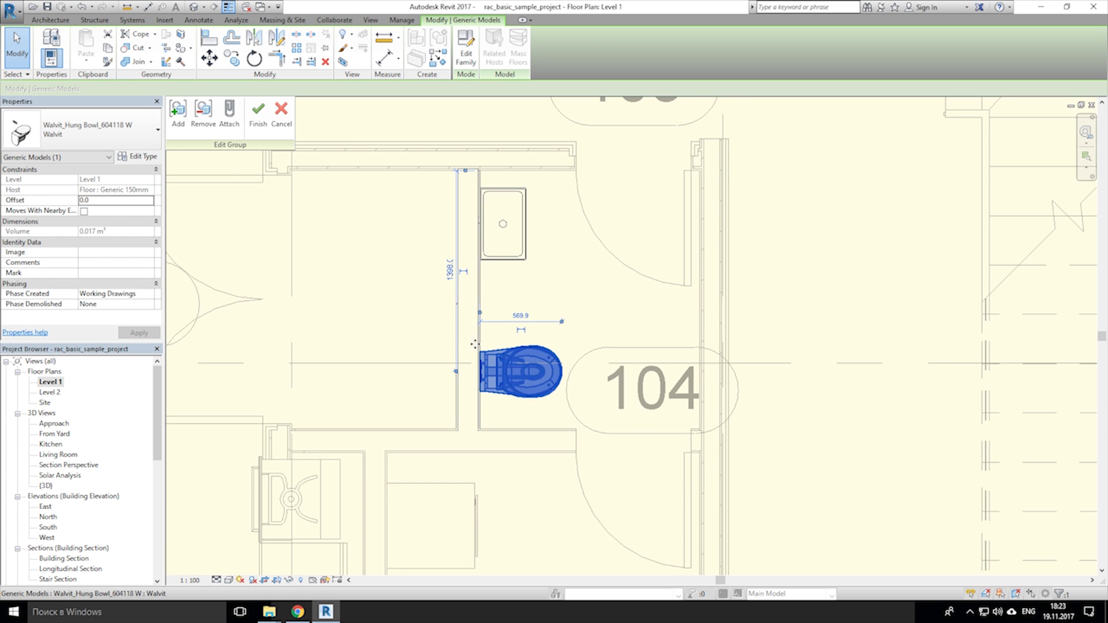
left_click(80, 130)
left_click(86, 257)
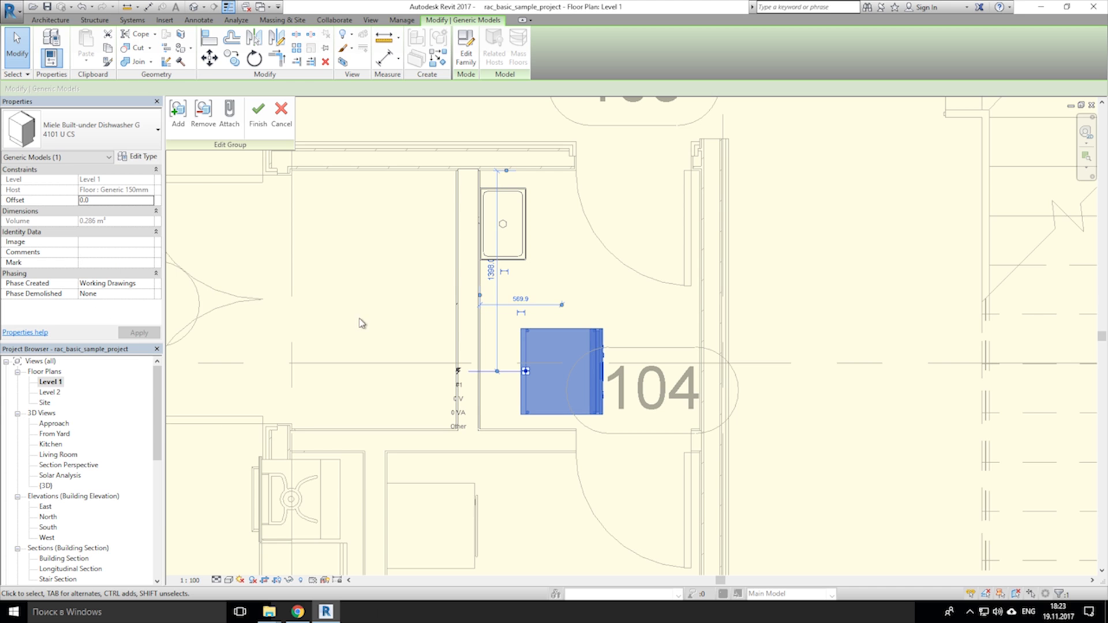
Move the dishwasher against the partition wall and align its bottom edge to the lower wall.
left_click(209, 59)
left_click(521, 330)
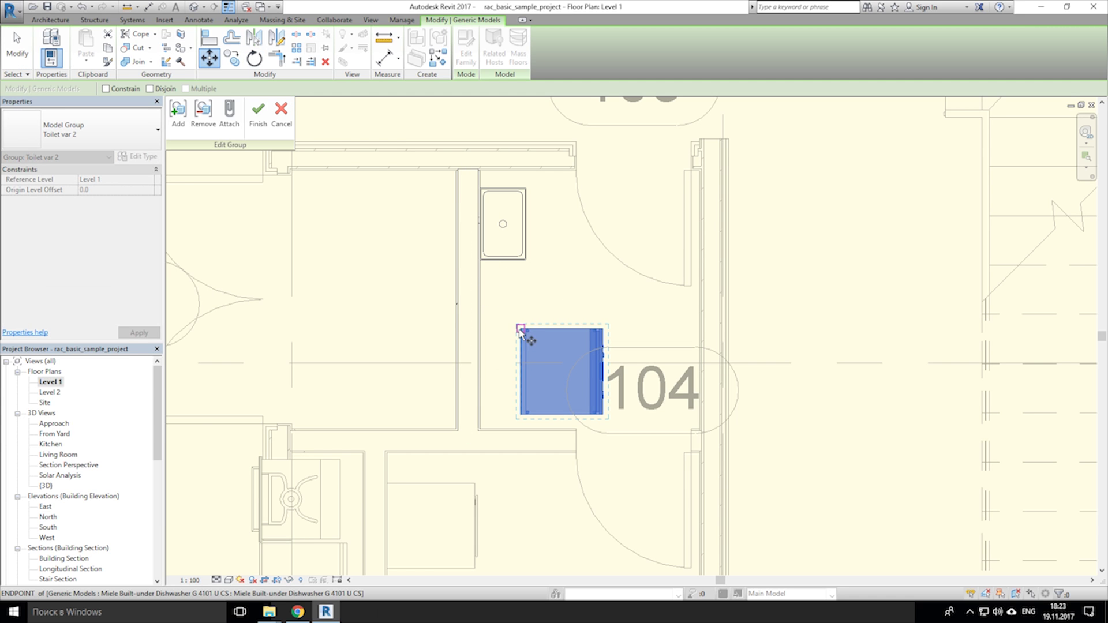
left_click(480, 329)
left_click(208, 37)
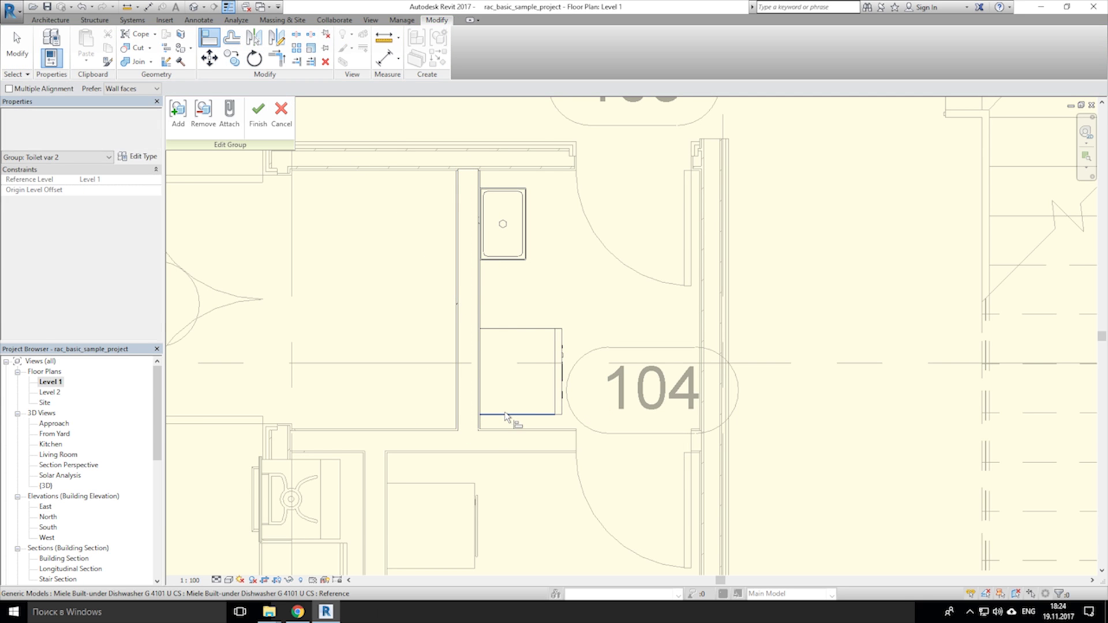
left_click(488, 430)
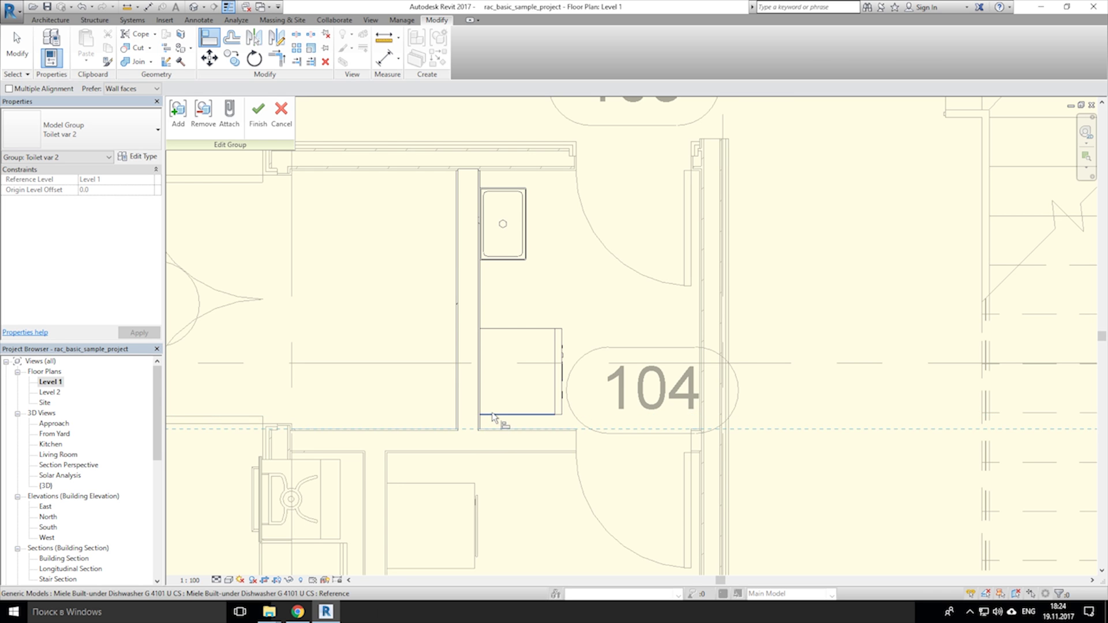
left_click(496, 413)
left_click(258, 113)
key("Escape")
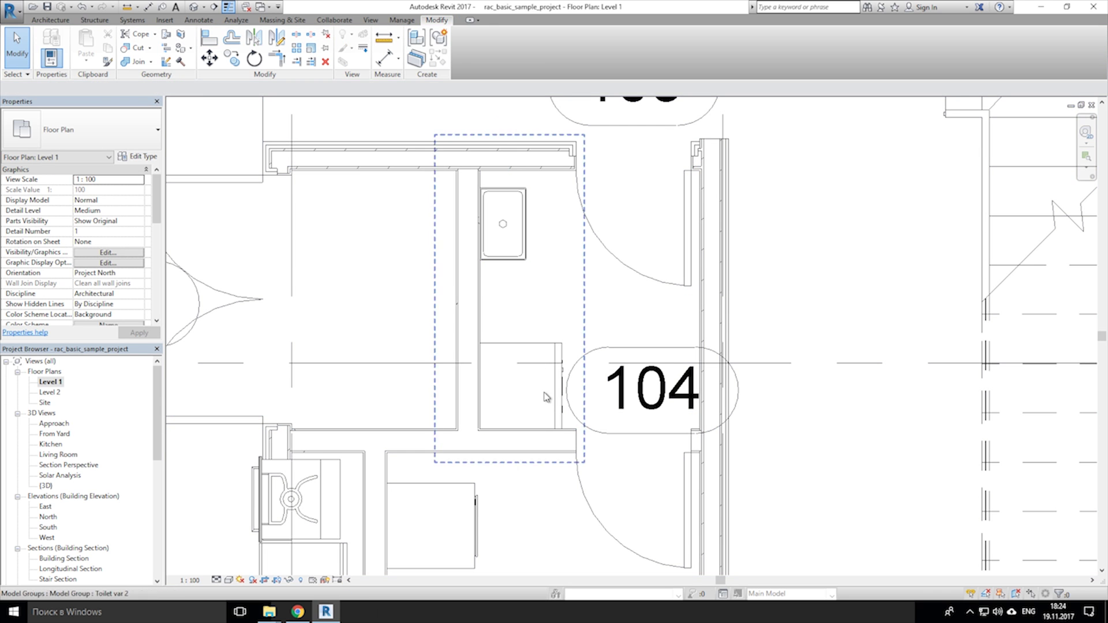
left_click(538, 345)
left_click(80, 129)
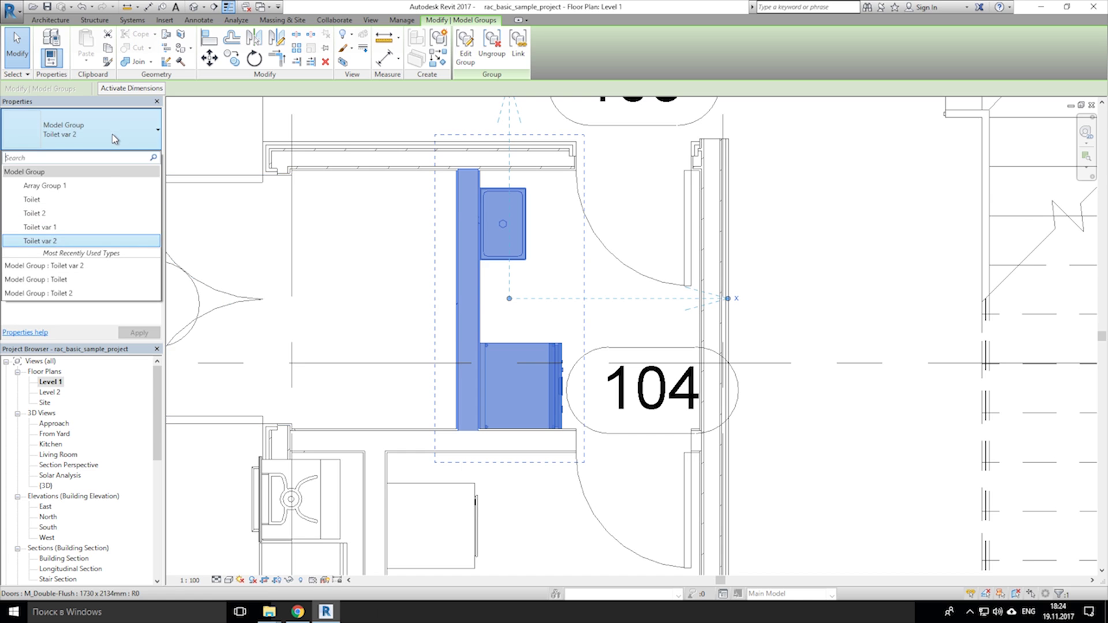
left_click(98, 227)
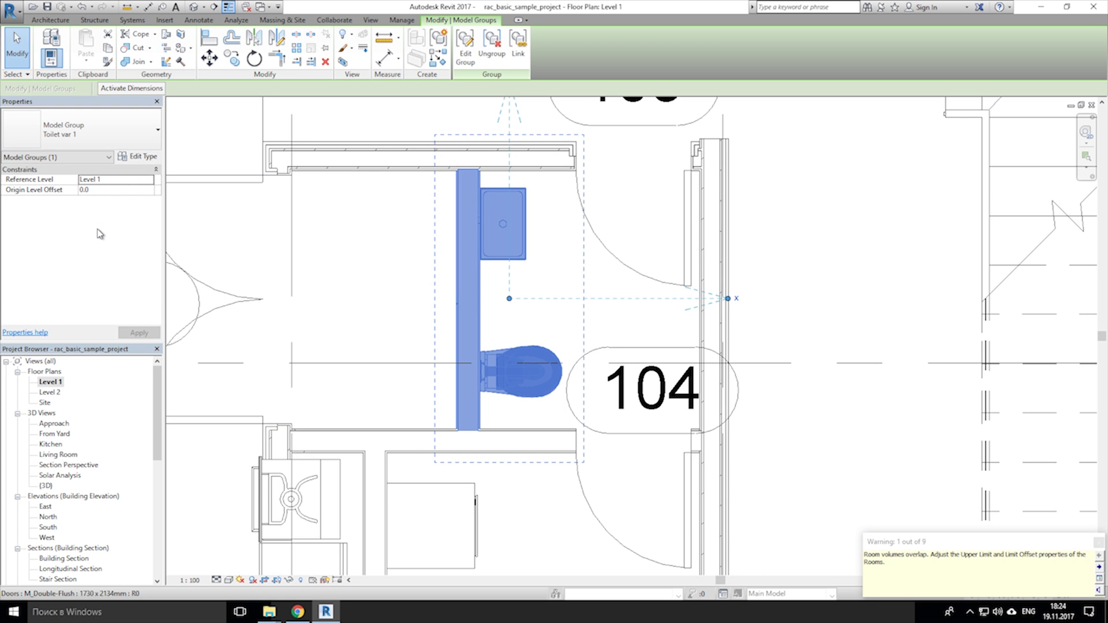
left_click(379, 318)
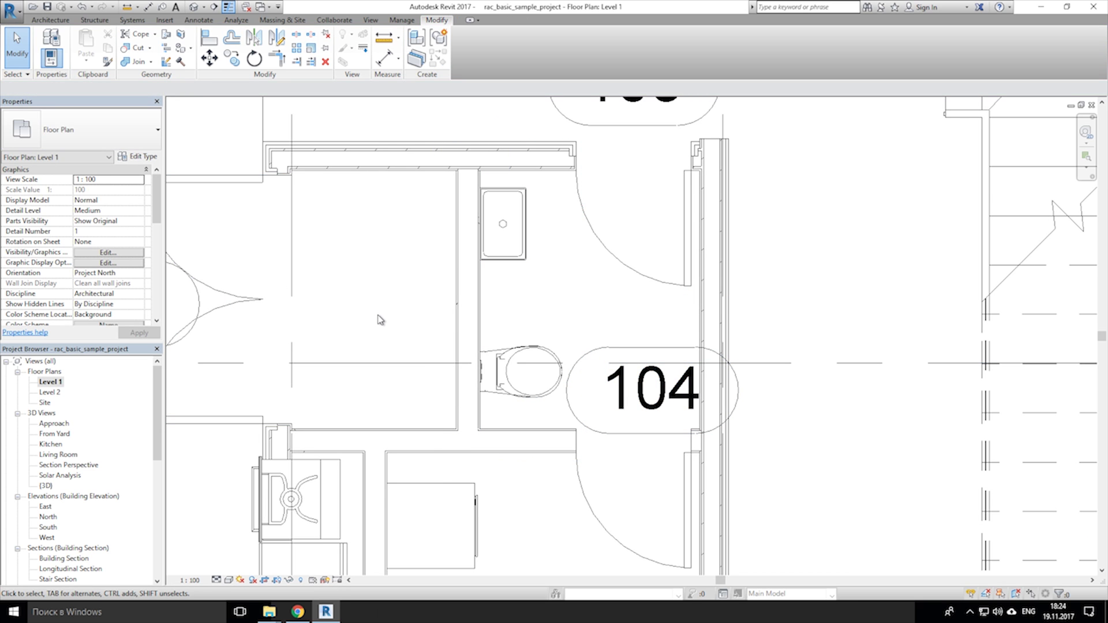
left_click(496, 256)
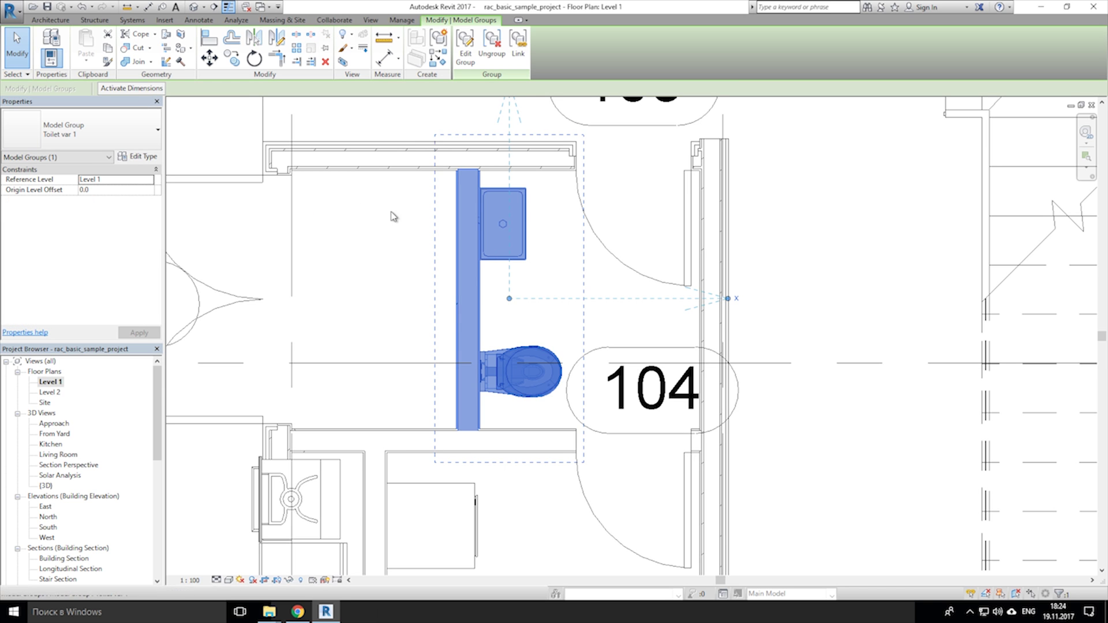
left_click(80, 130)
left_click(78, 307)
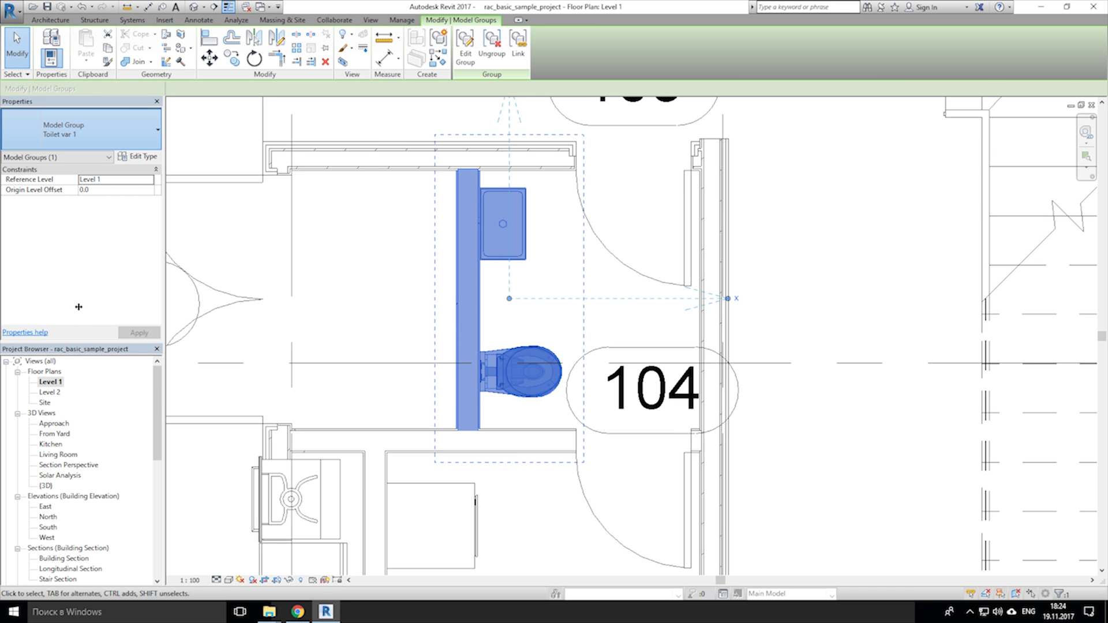
left_click(386, 290)
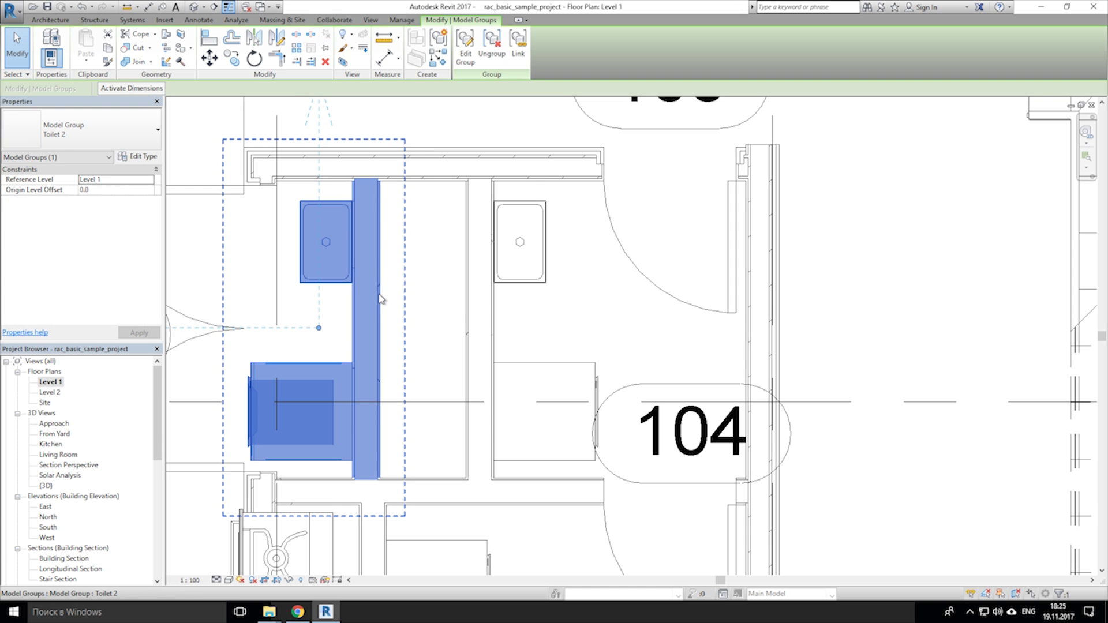
Move the Toilet 2 group back-to-back onto the partition and accept the redundant-rooms warning.
left_click(209, 58)
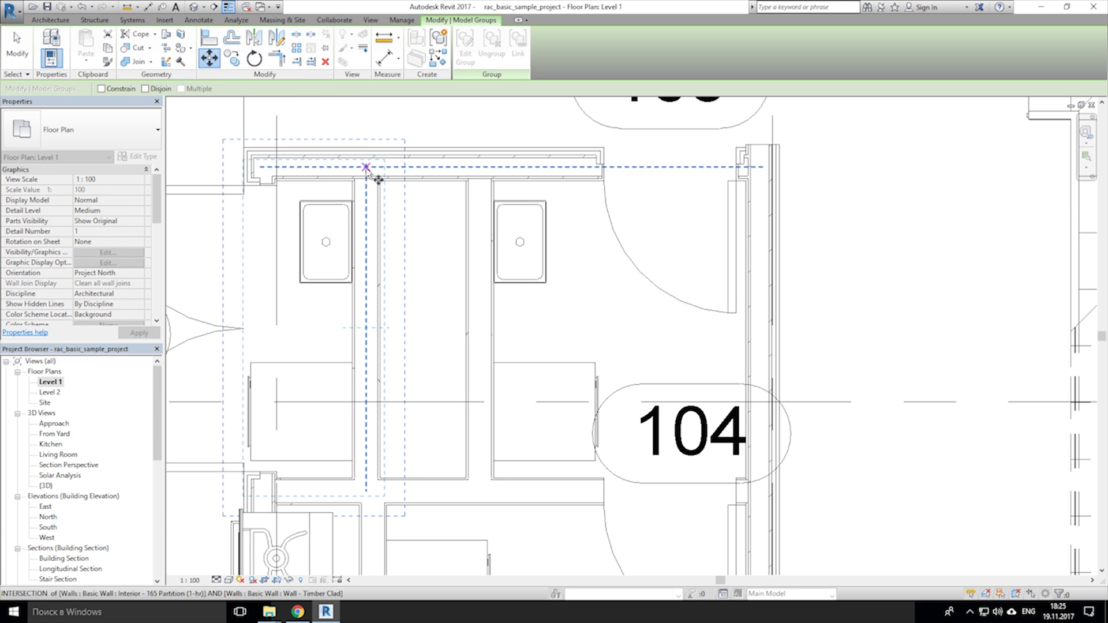
left_click(478, 168)
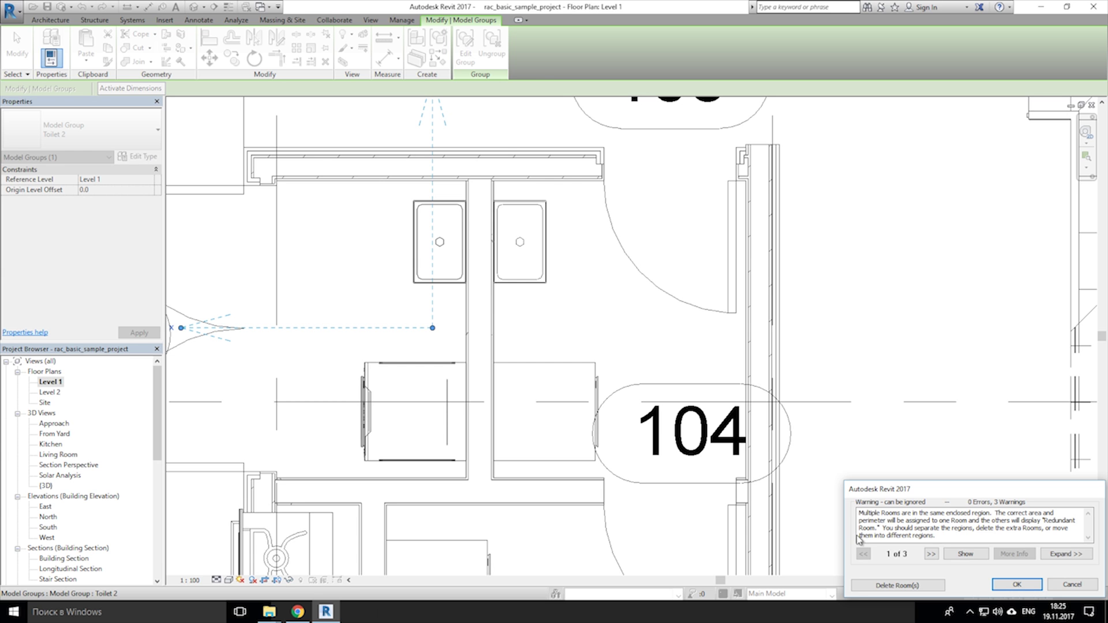
left_click(1017, 585)
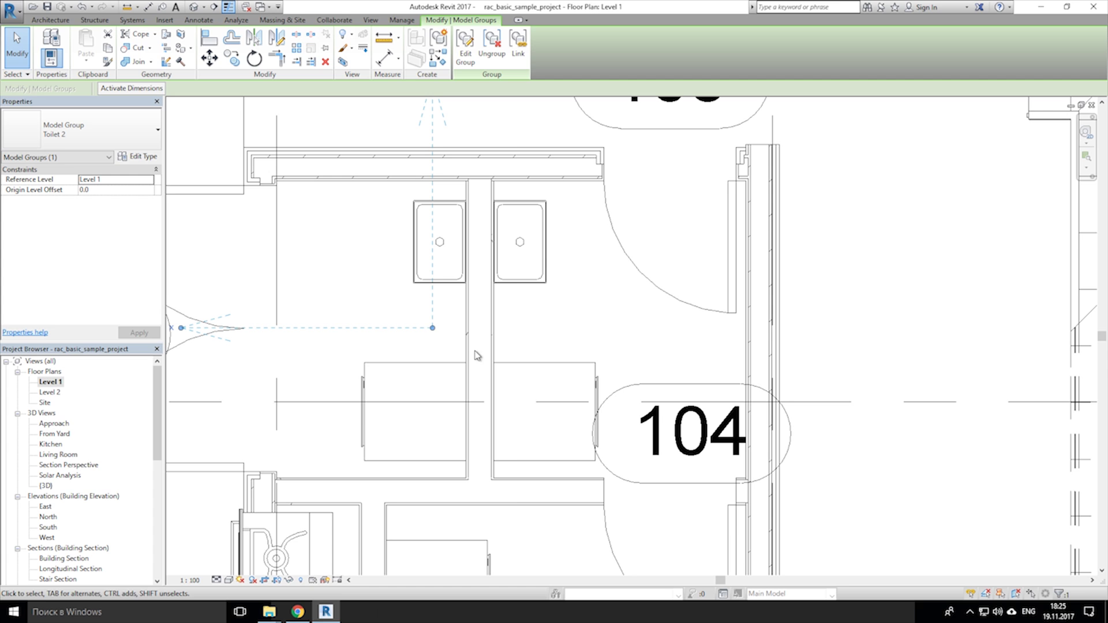
Exclude the duplicate partition wall from the Toilet 2 group and shift the group right.
key("Tab")
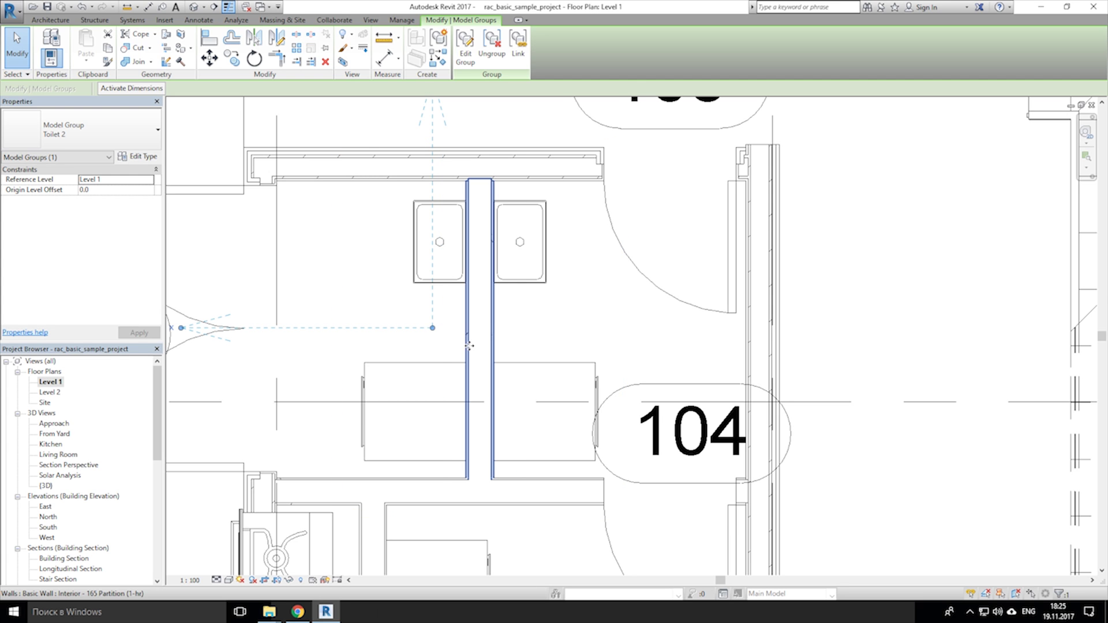
left_click(469, 345)
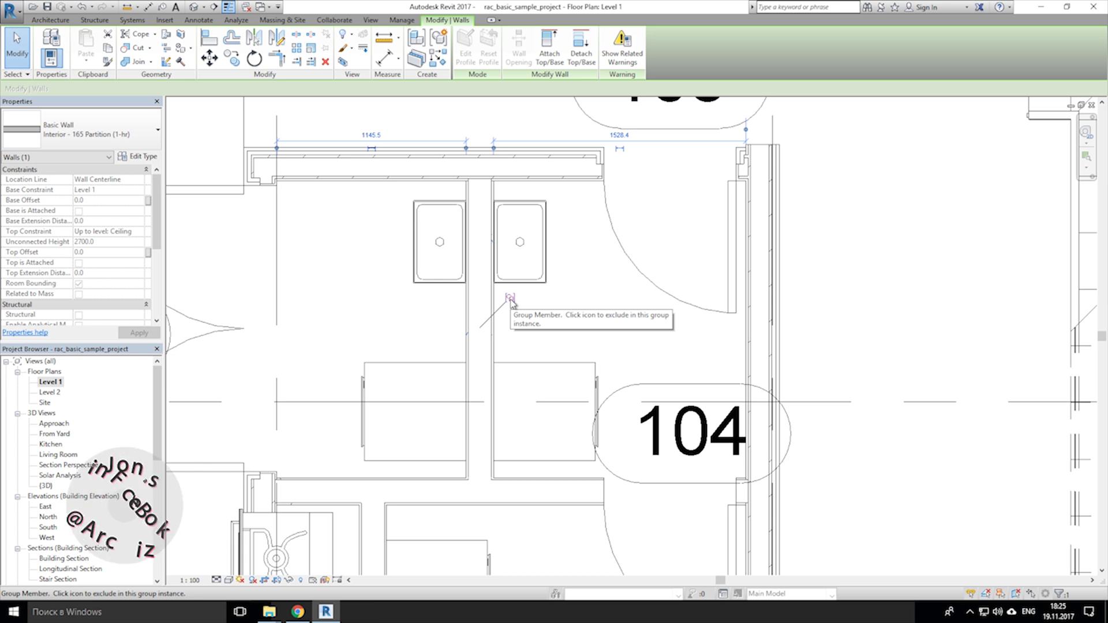
left_click(510, 300)
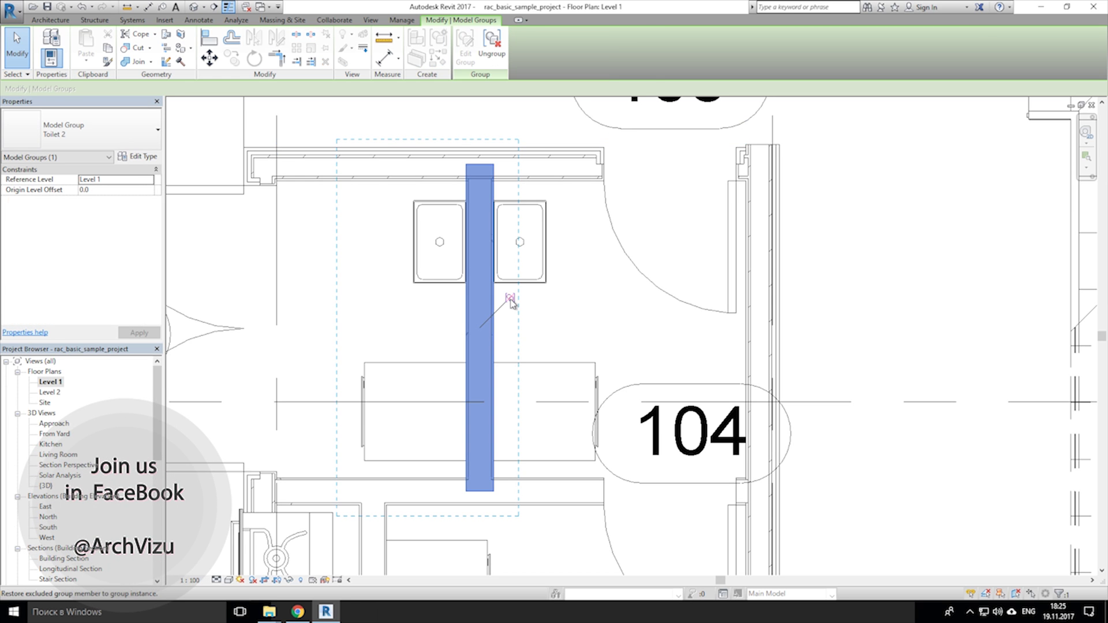
left_click(535, 314)
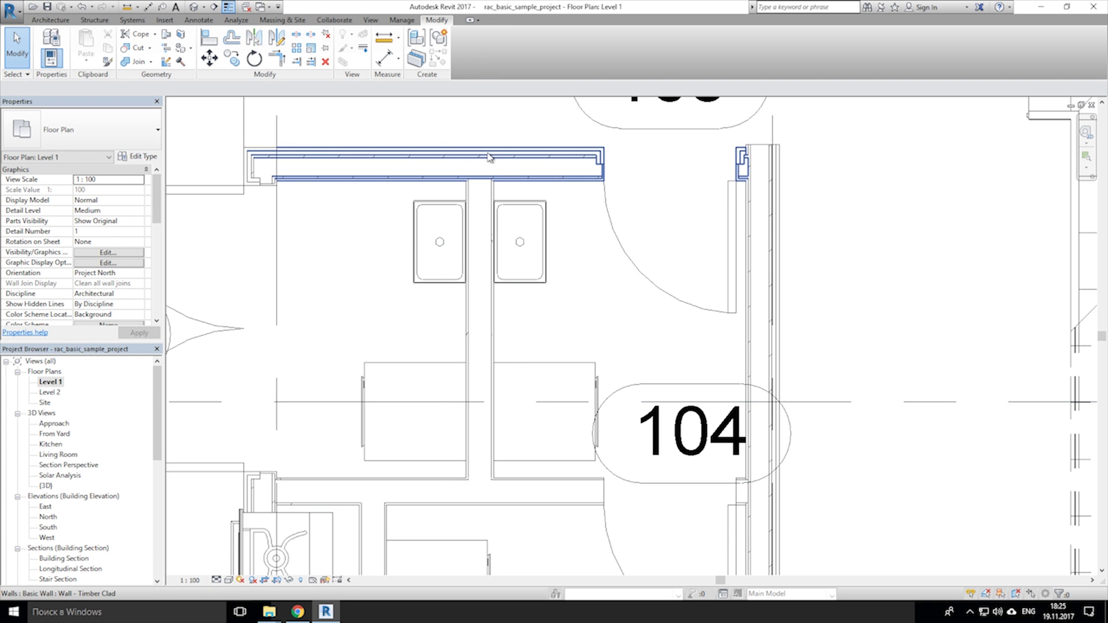
left_click(486, 362)
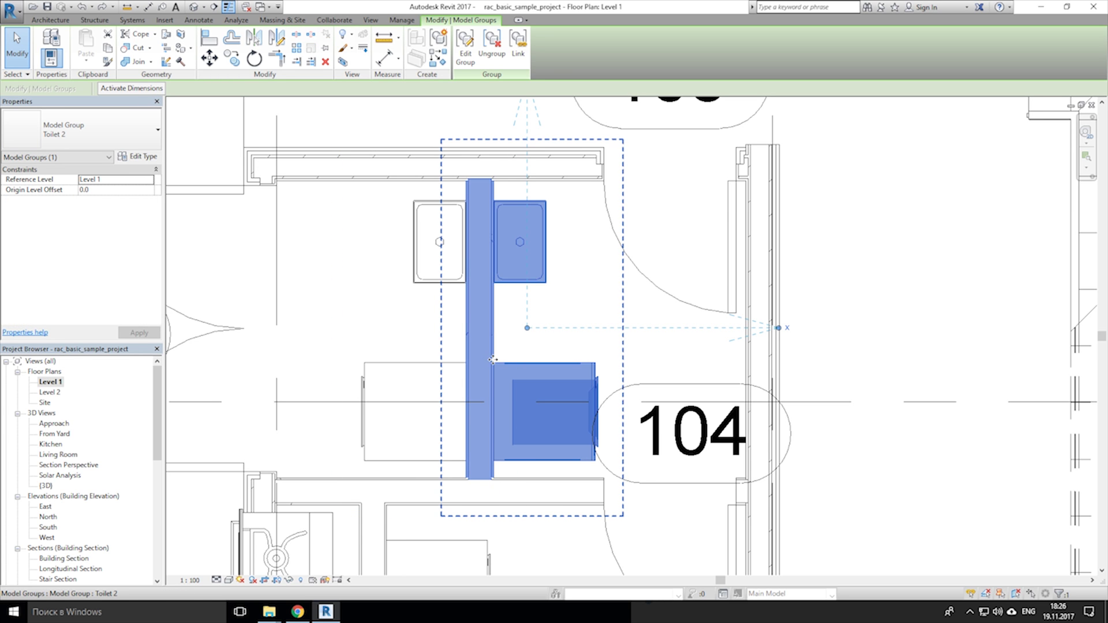
left_click_drag(503, 359, 556, 359)
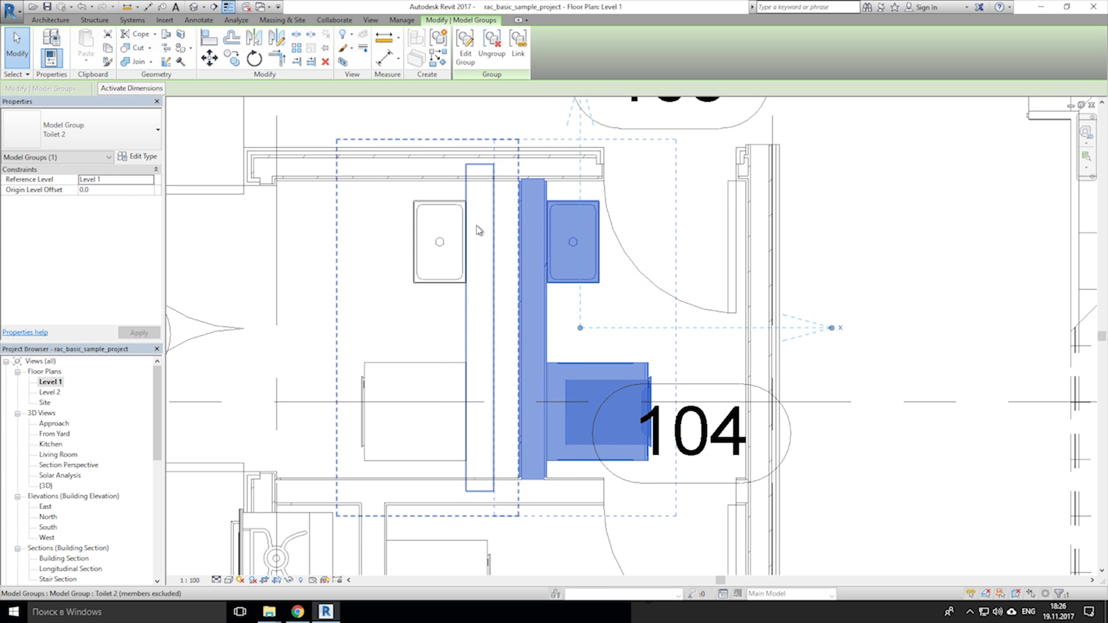
key("Escape")
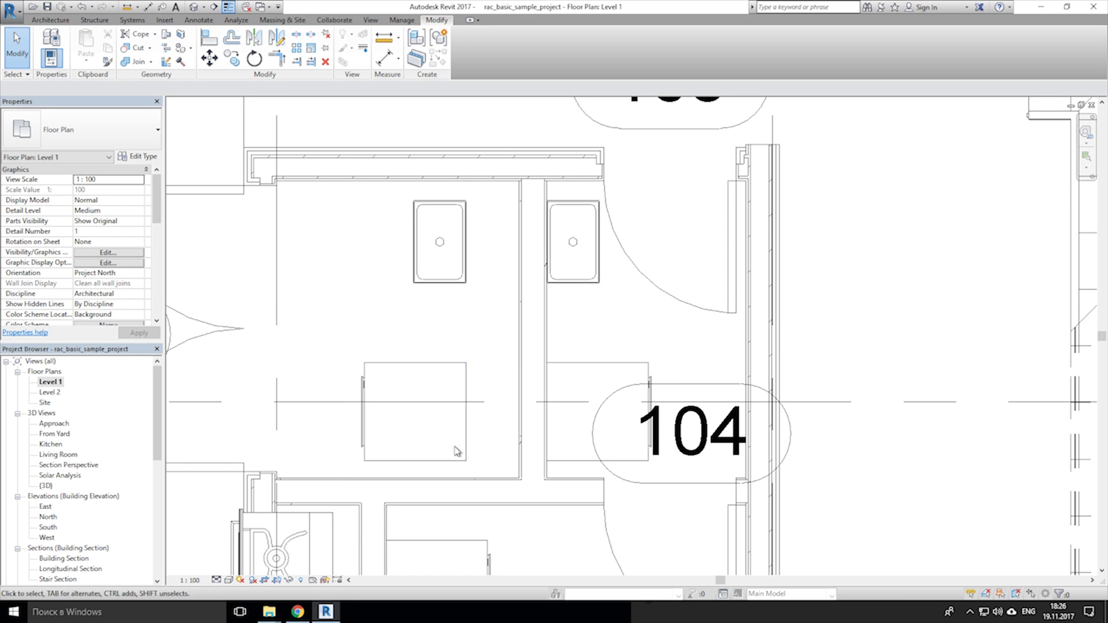
Restore the excluded wall and move the Toilet 2 group left beside the other stall.
left_click(494, 312)
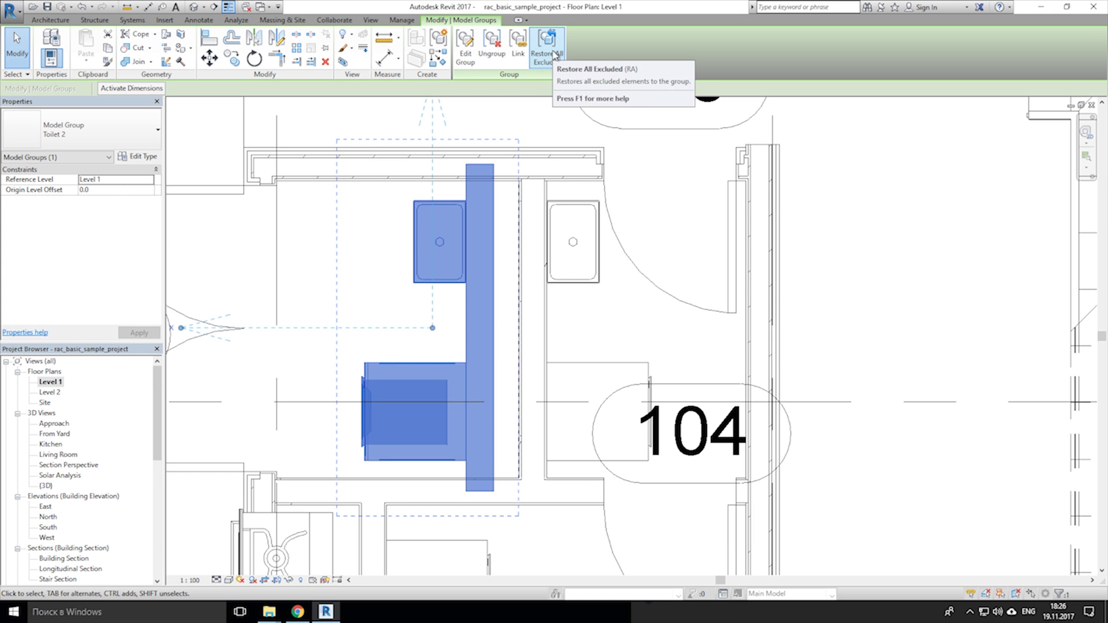
left_click(555, 55)
left_click(376, 257)
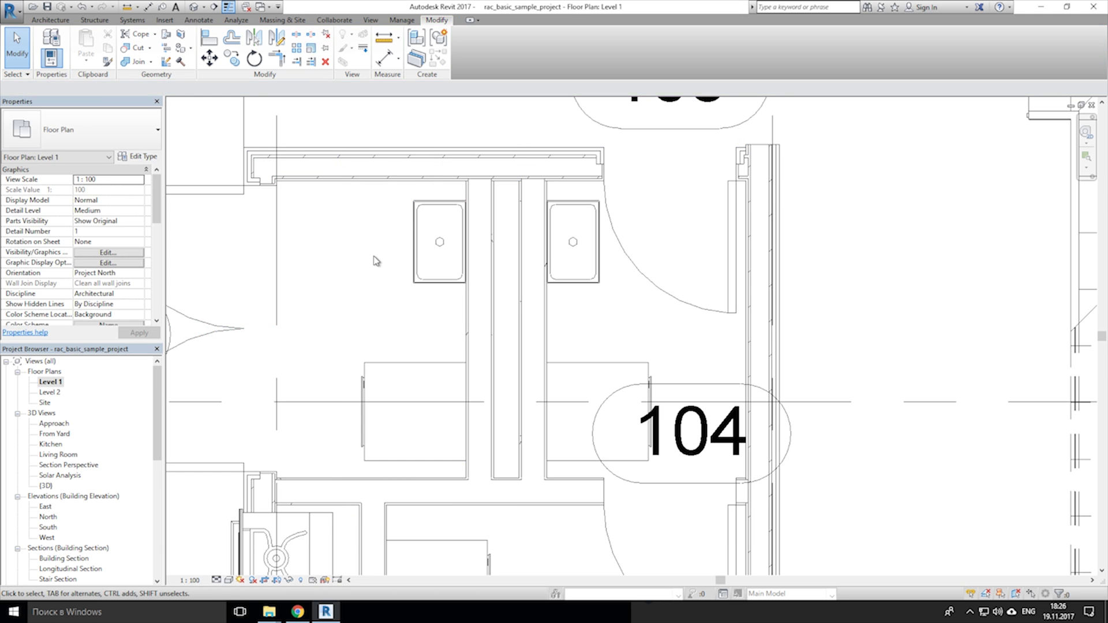
left_click(517, 339)
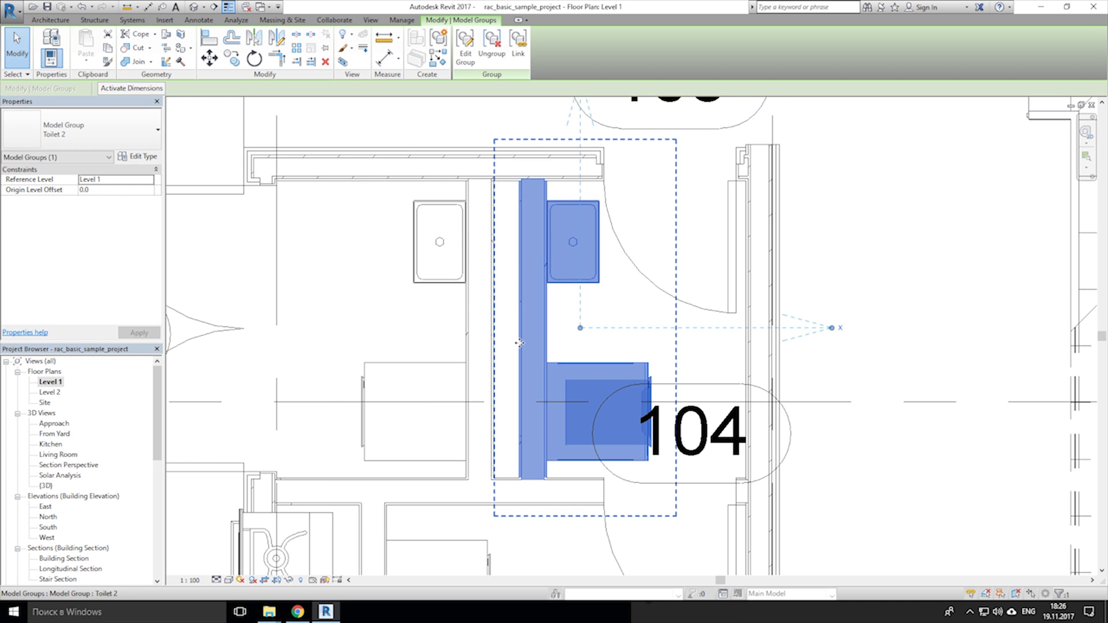
left_click_drag(522, 340, 470, 341)
left_click(589, 306)
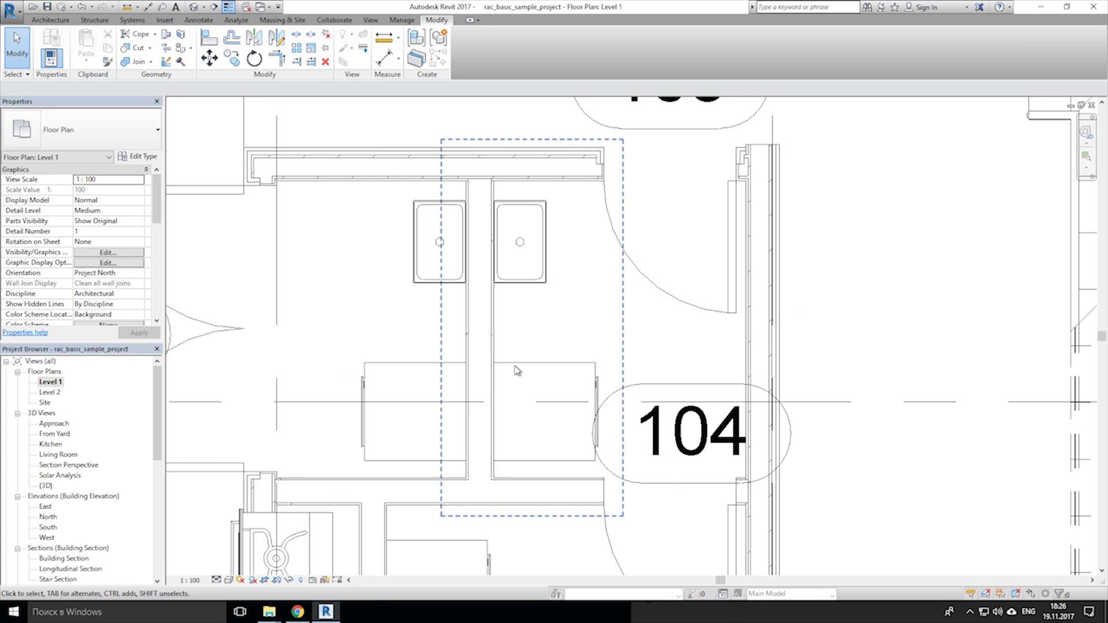
Select the wall inside the Toilet 2 group to check it, then deselect.
left_click(519, 371)
key("Tab")
left_click(488, 320)
left_click(421, 329)
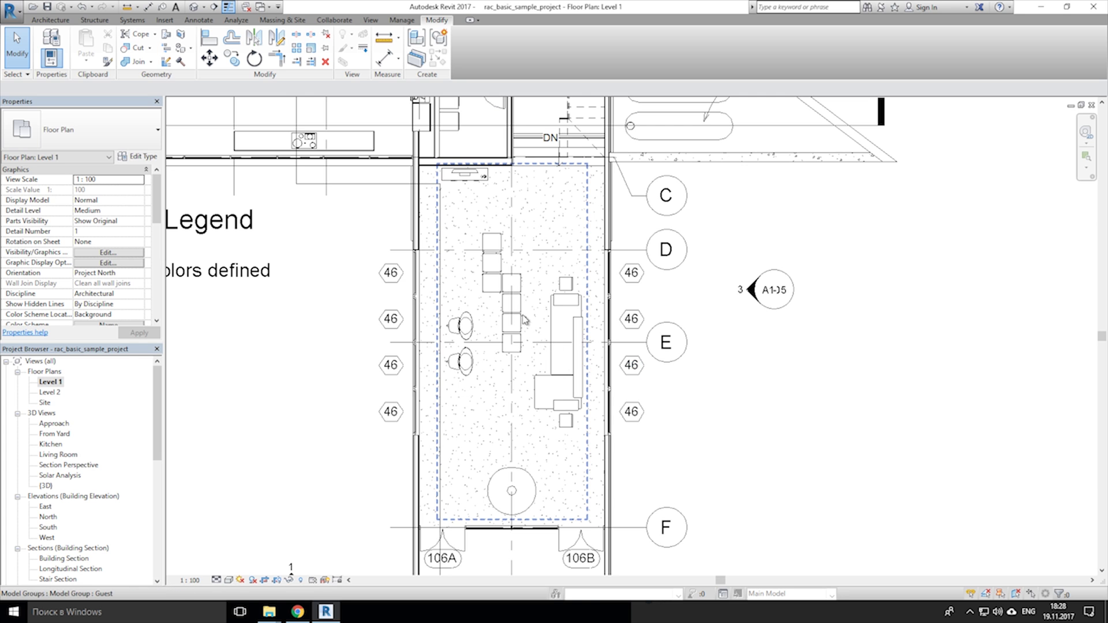
Convert the Guest group into a link saved as the new project file 'guest room'.
left_click(522, 311)
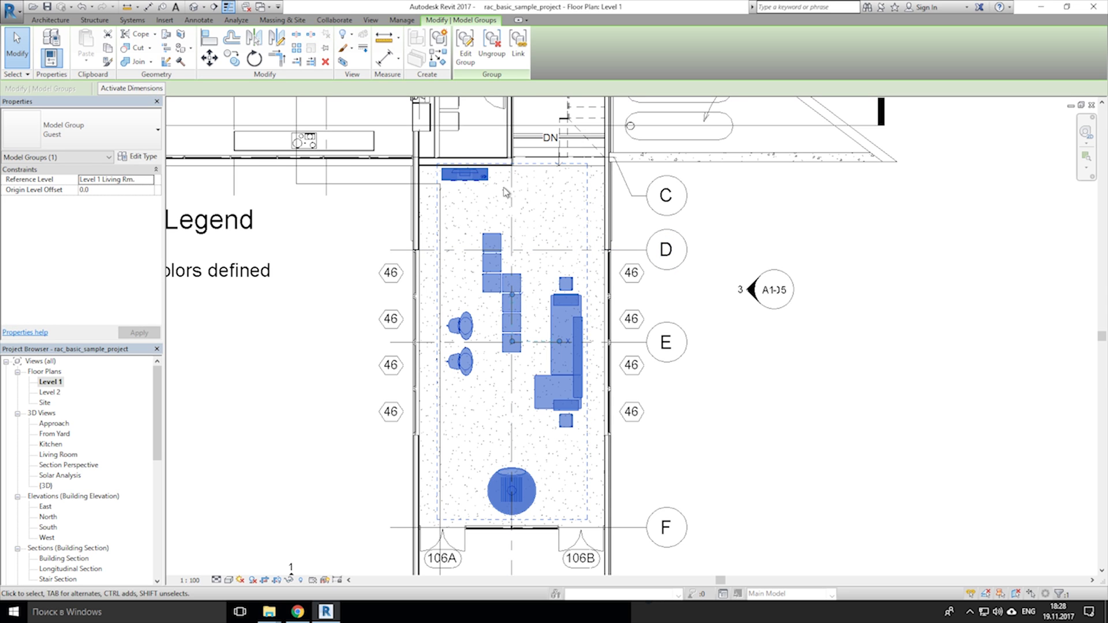
left_click(523, 43)
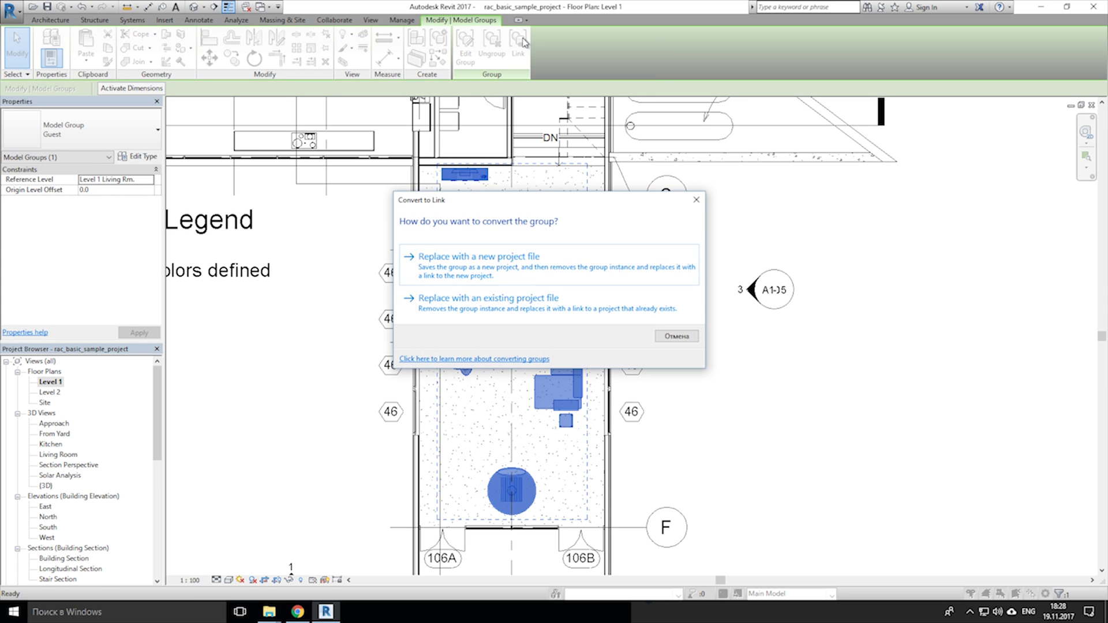
left_click(477, 267)
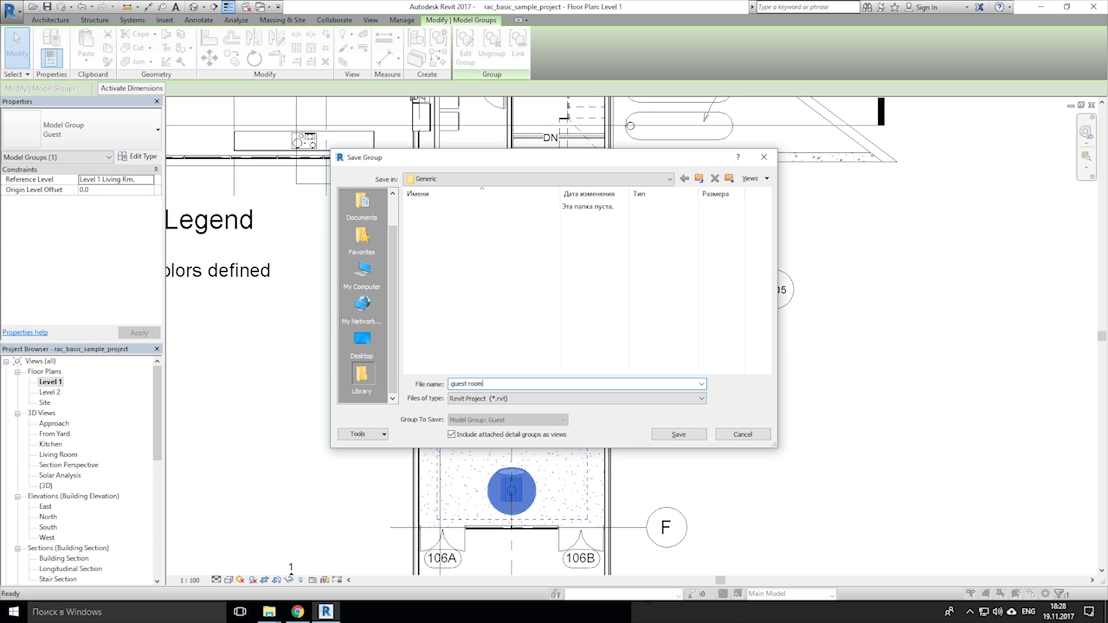
left_click(669, 437)
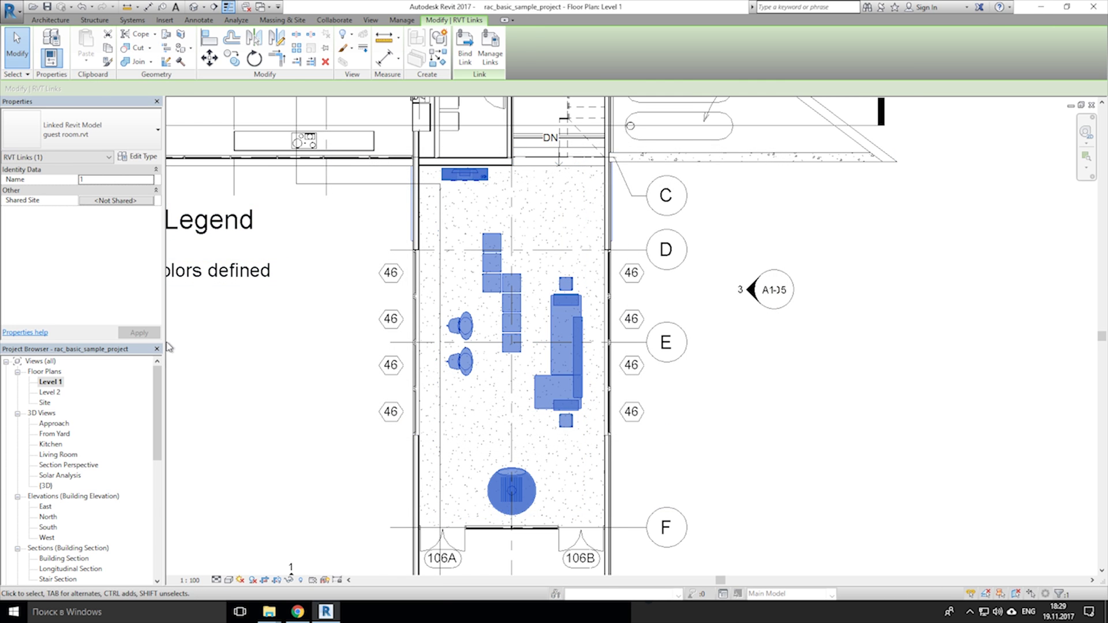
Open the linked guest room.rvt model on its own, unloading the link.
left_click_drag(157, 413, 157, 527)
left_click(6, 579)
left_click(44, 581)
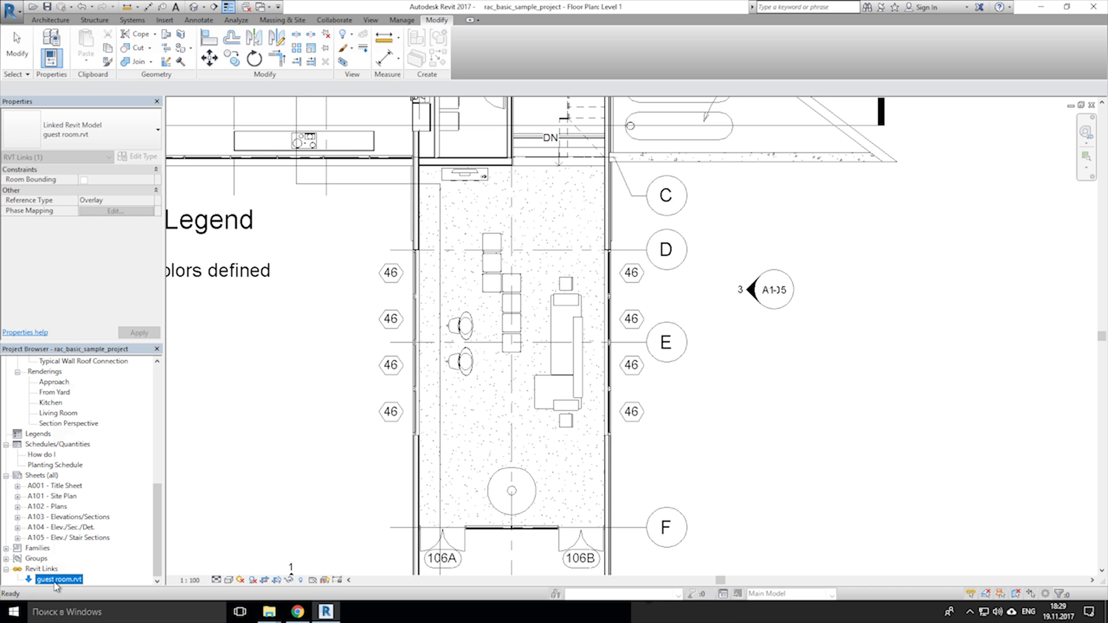
right_click(56, 583)
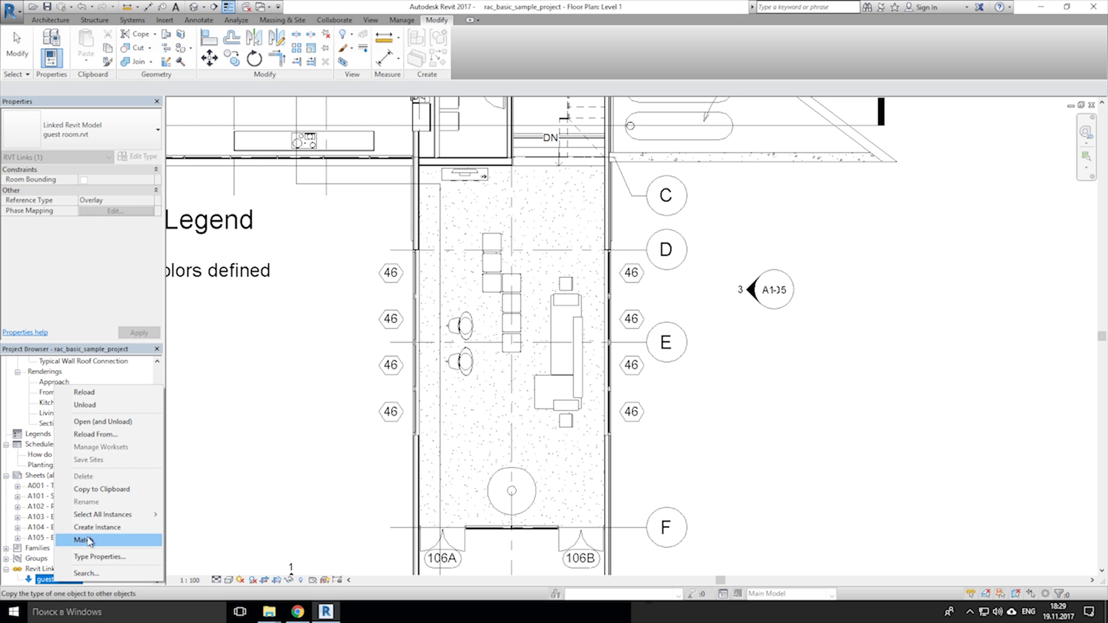
left_click(136, 426)
key("Return")
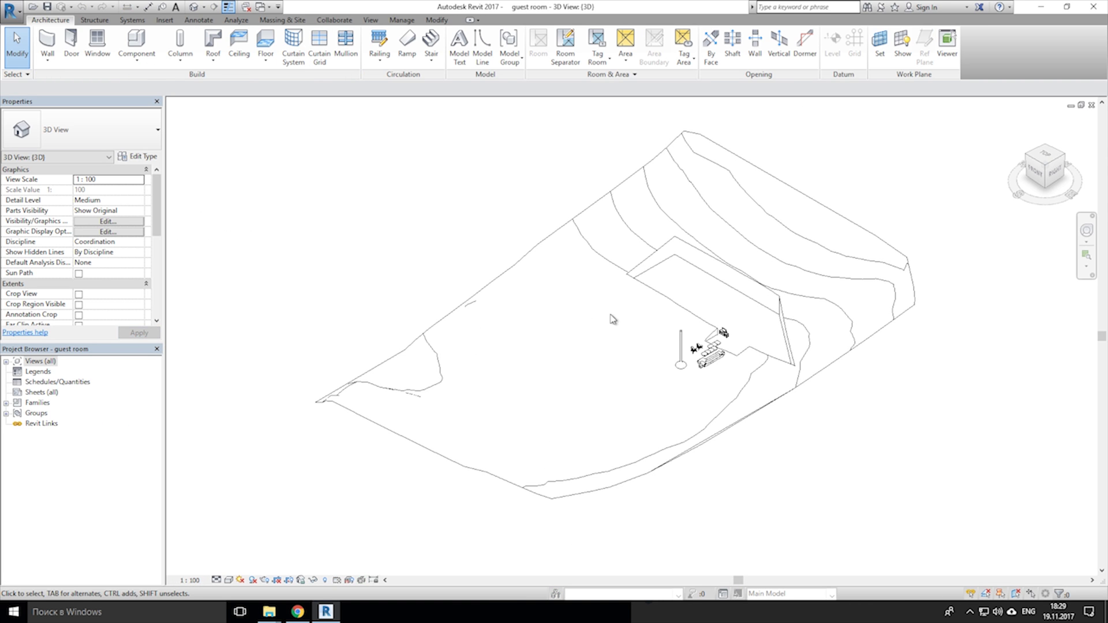
Open the guest room model's Level 1 floor plan.
left_click(5, 361)
left_click(17, 382)
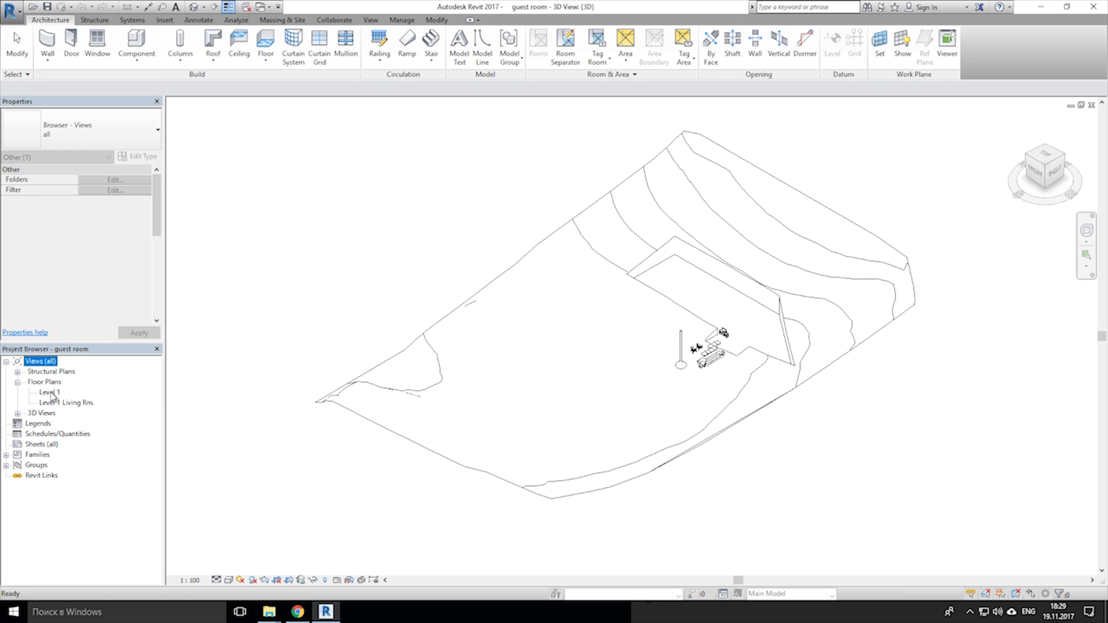
double_click(50, 392)
scroll(522, 335, "up", 8)
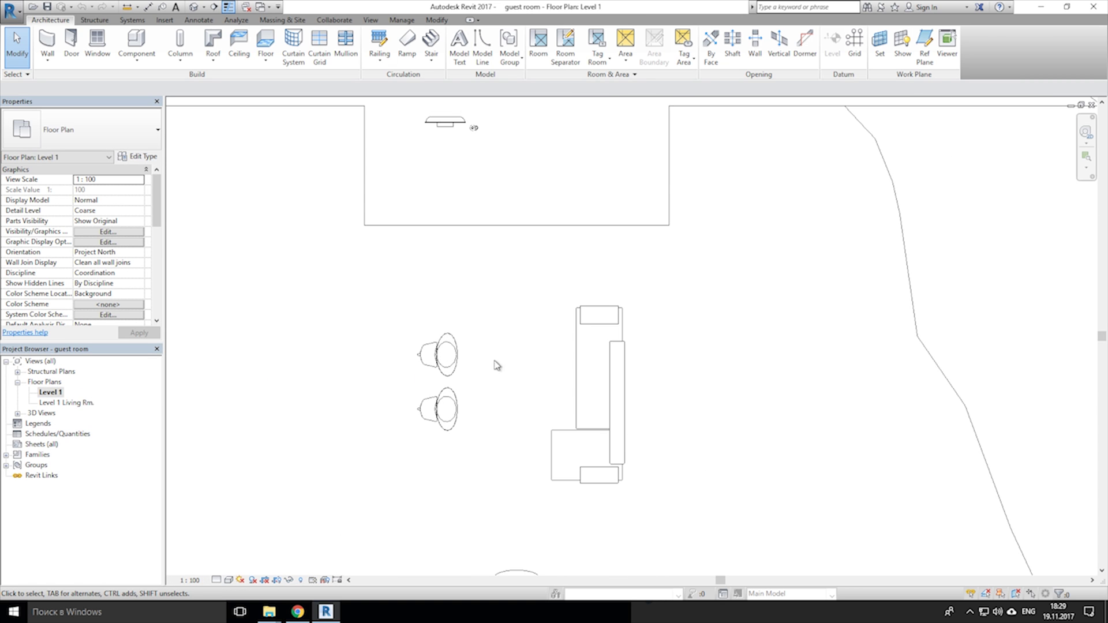
Change the seat with island to Seating - Artemis - Lounge chair and close the model.
left_click(580, 334)
left_click(86, 132)
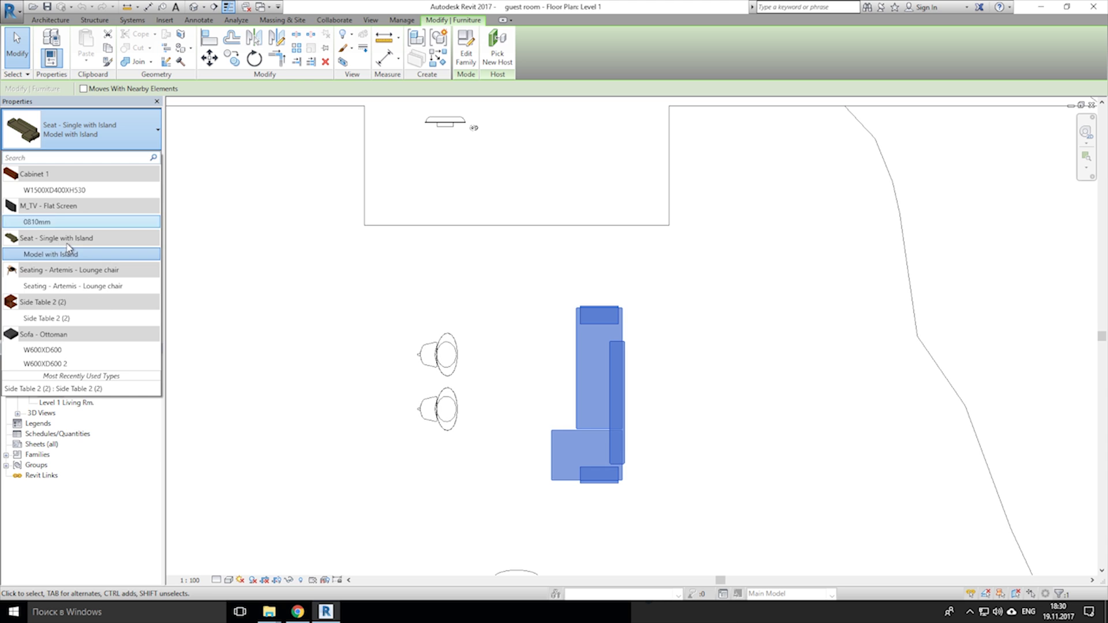
left_click(51, 350)
left_click(87, 132)
left_click(51, 363)
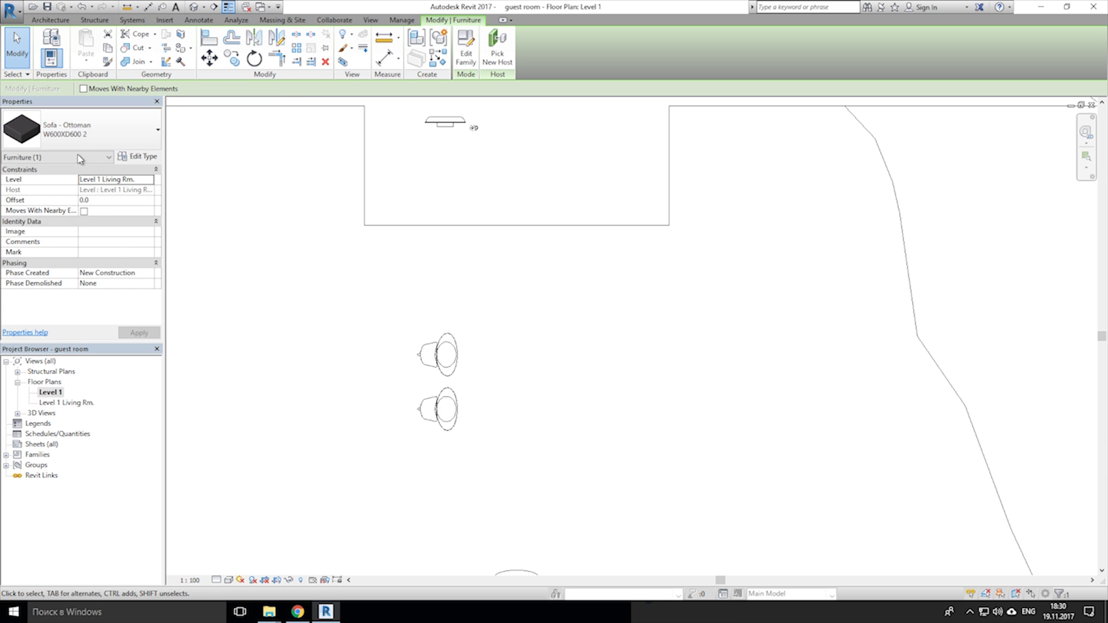
left_click(87, 132)
left_click(62, 284)
left_click(600, 339)
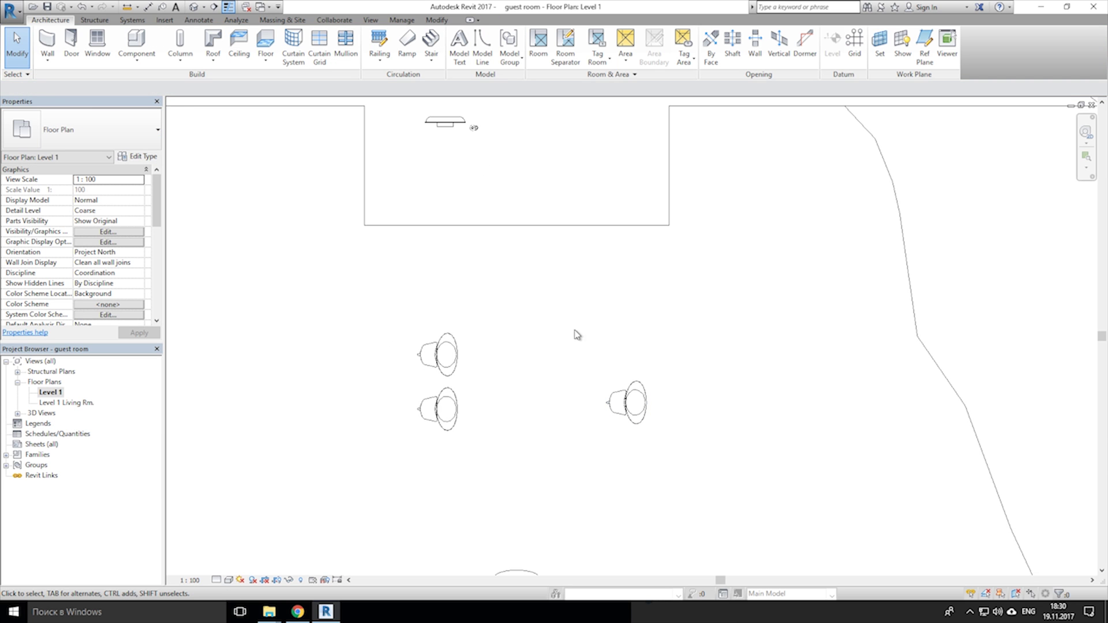
left_click(1091, 105)
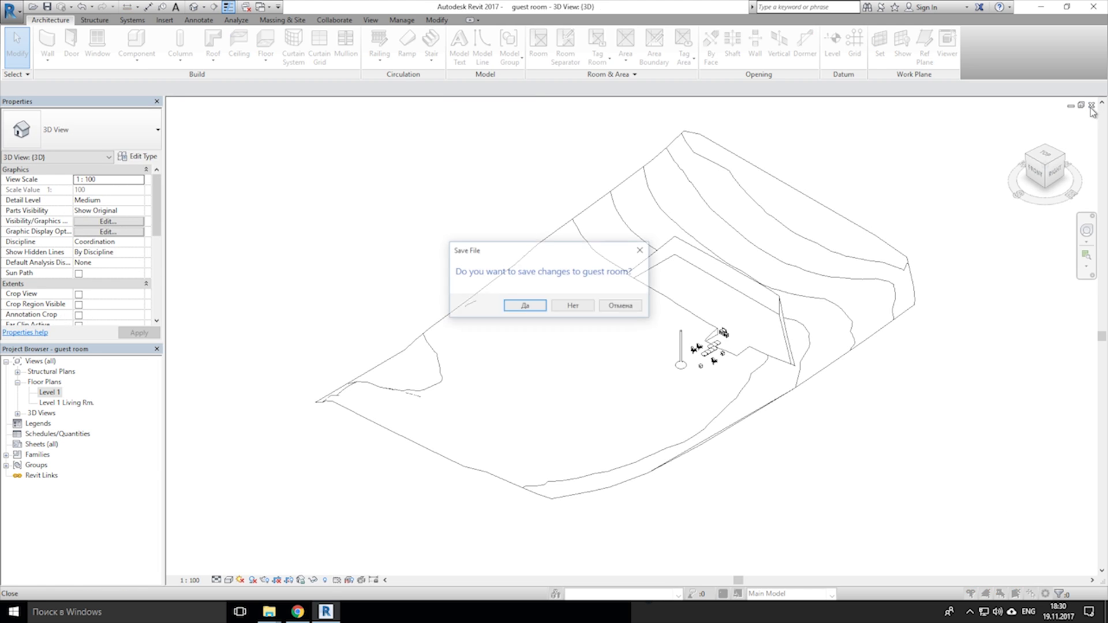
Save the guest room changes, reload the guest room.rvt link and zoom in to check the chair.
left_click(522, 307)
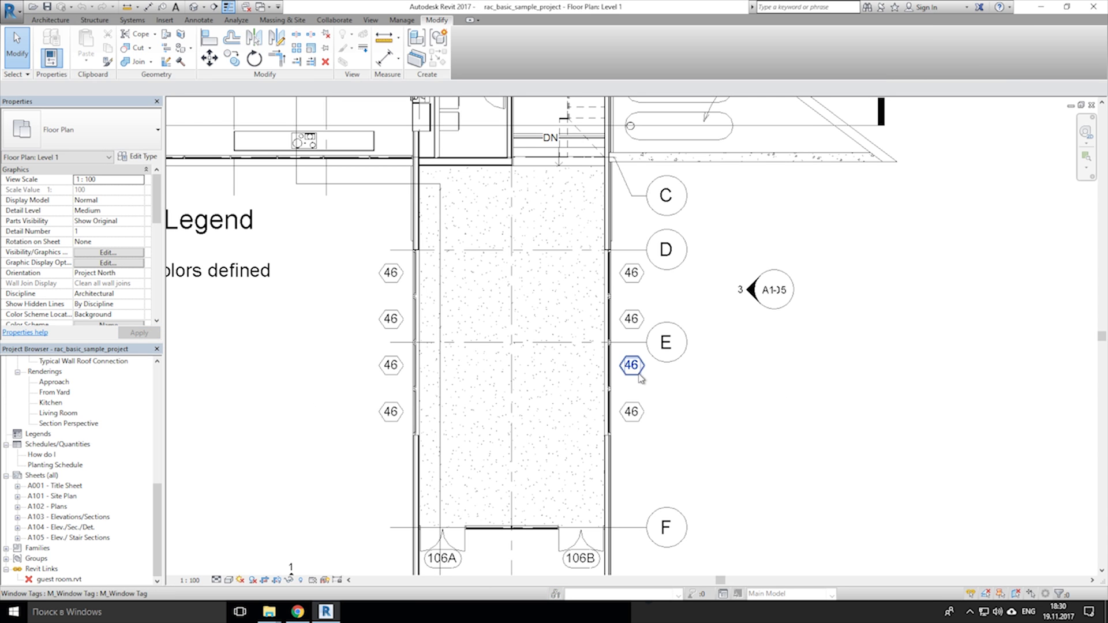
left_click(58, 579)
right_click(58, 579)
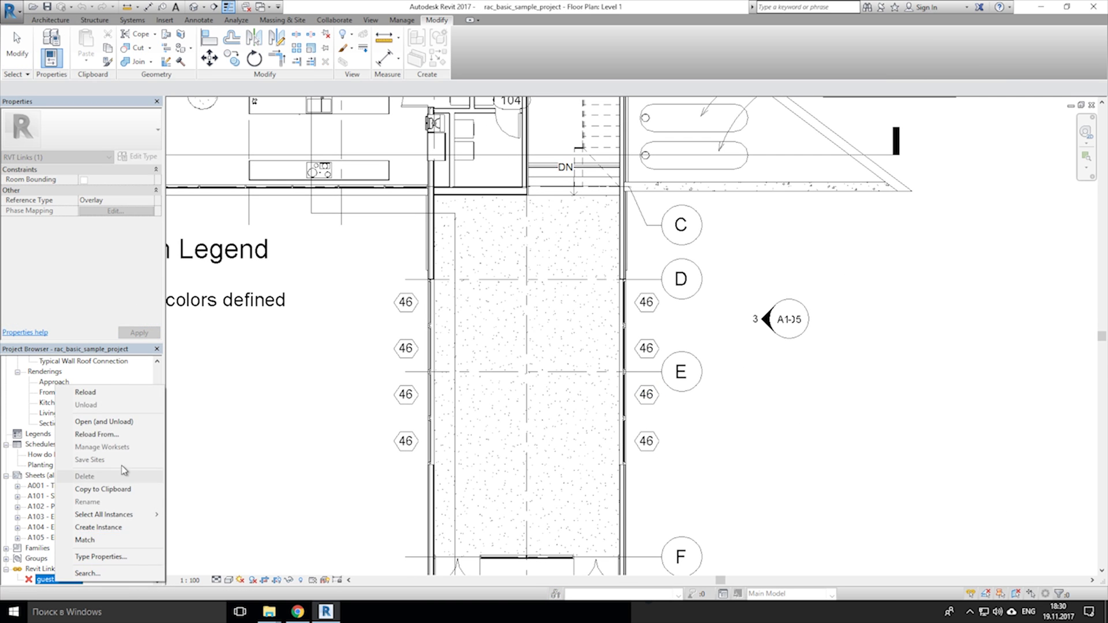
left_click(86, 395)
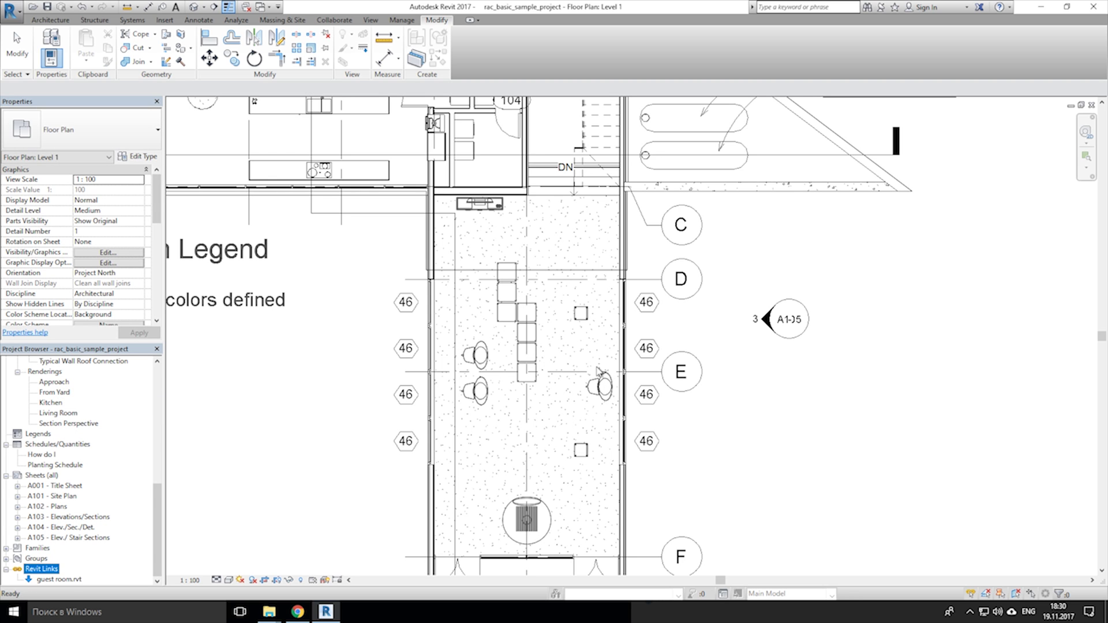
scroll(549, 398, "up", 3)
left_click(558, 450)
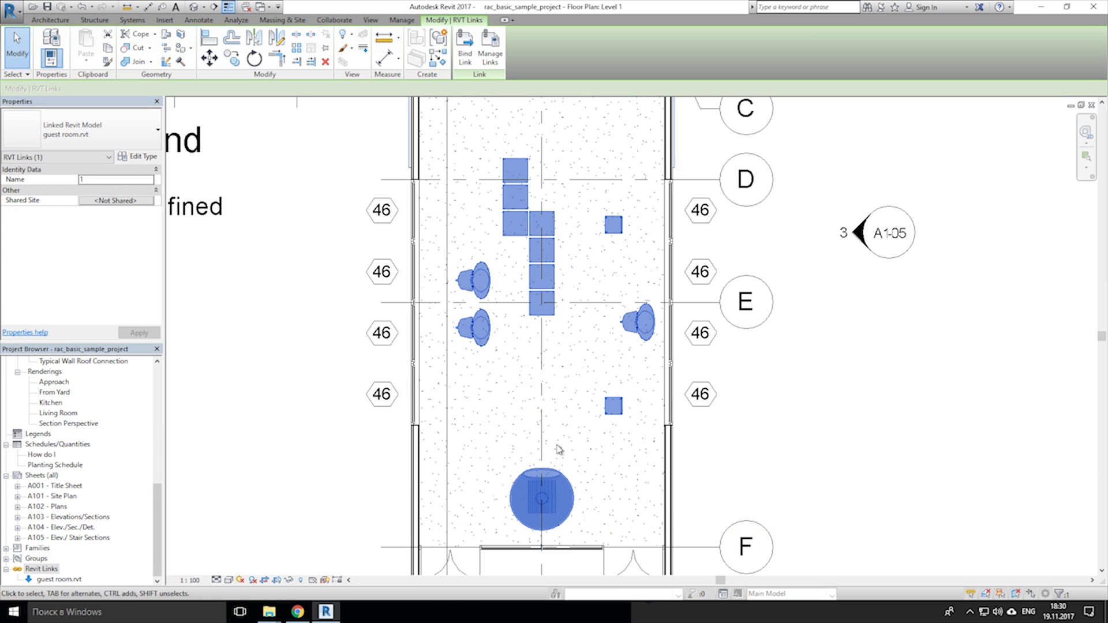
scroll(557, 450, "down", 5)
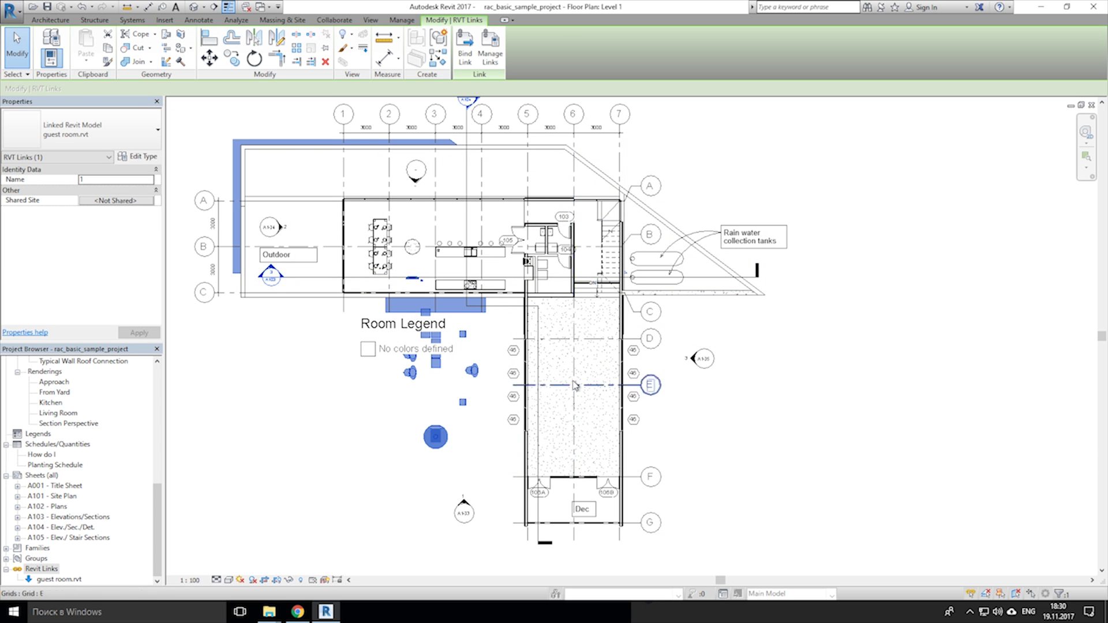
key("Escape")
scroll(574, 385, "up", 3)
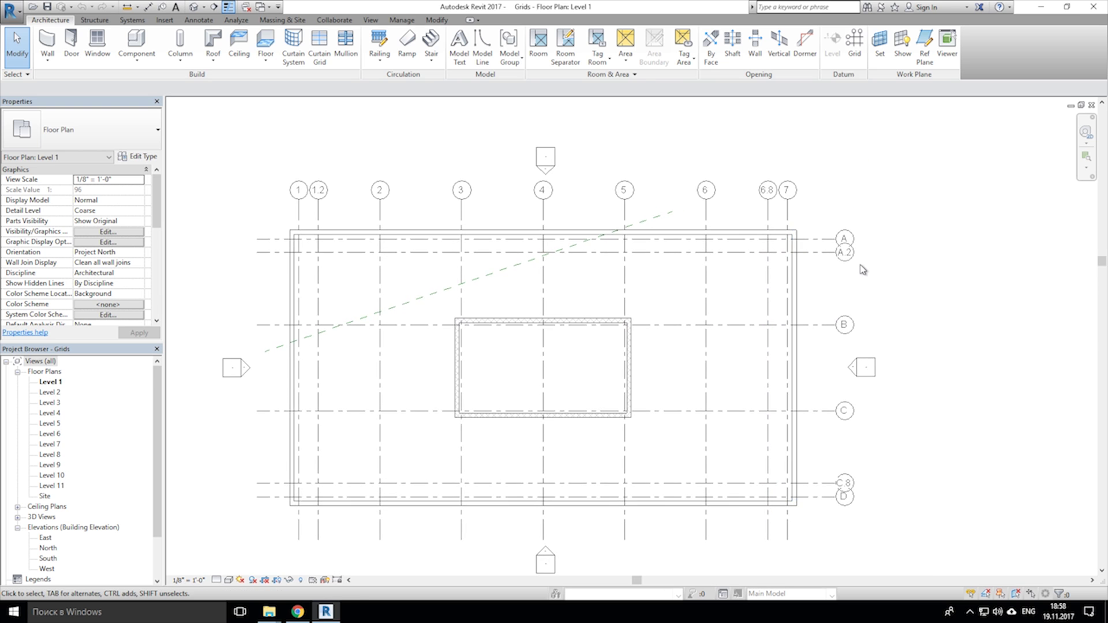
Add elbows to grids A and D, lifting A clear of A.2 and D clear of C.8.
left_click(813, 231)
left_click(816, 231)
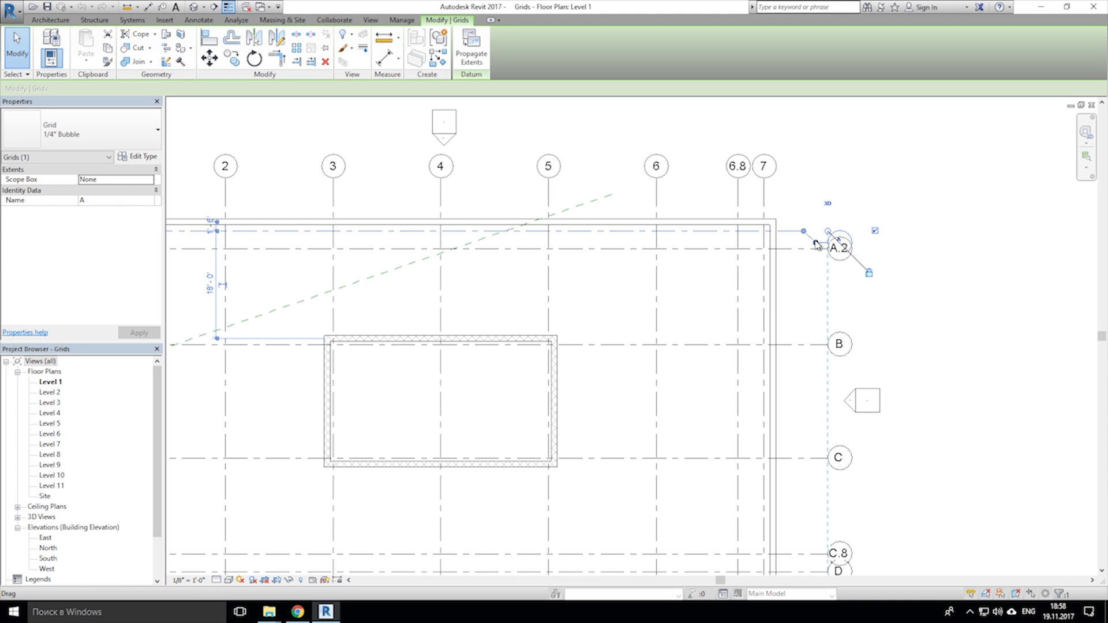
left_click_drag(815, 244, 809, 206)
left_click(871, 249)
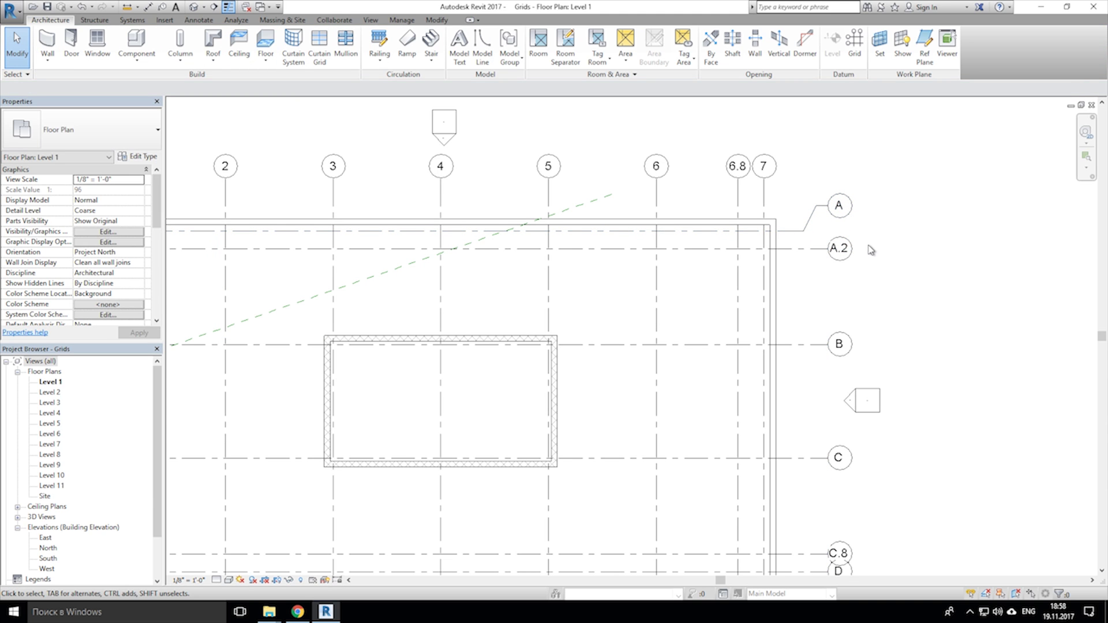
middle_click_drag(826, 576, 758, 462)
left_click(757, 460)
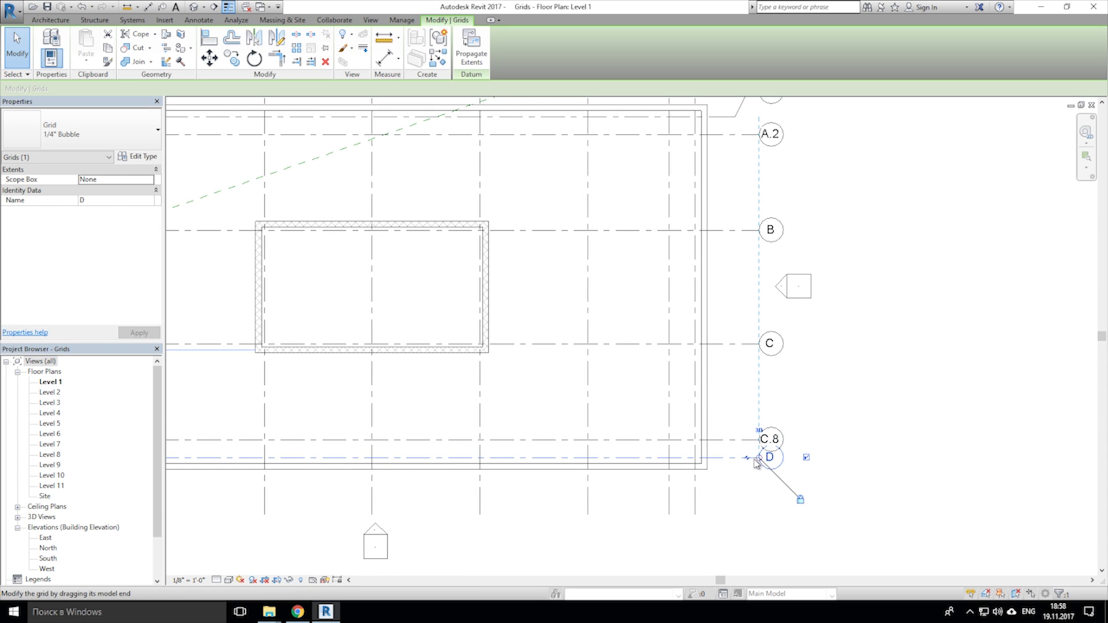
left_click(746, 458)
left_click_drag(747, 470, 749, 483)
left_click(808, 455)
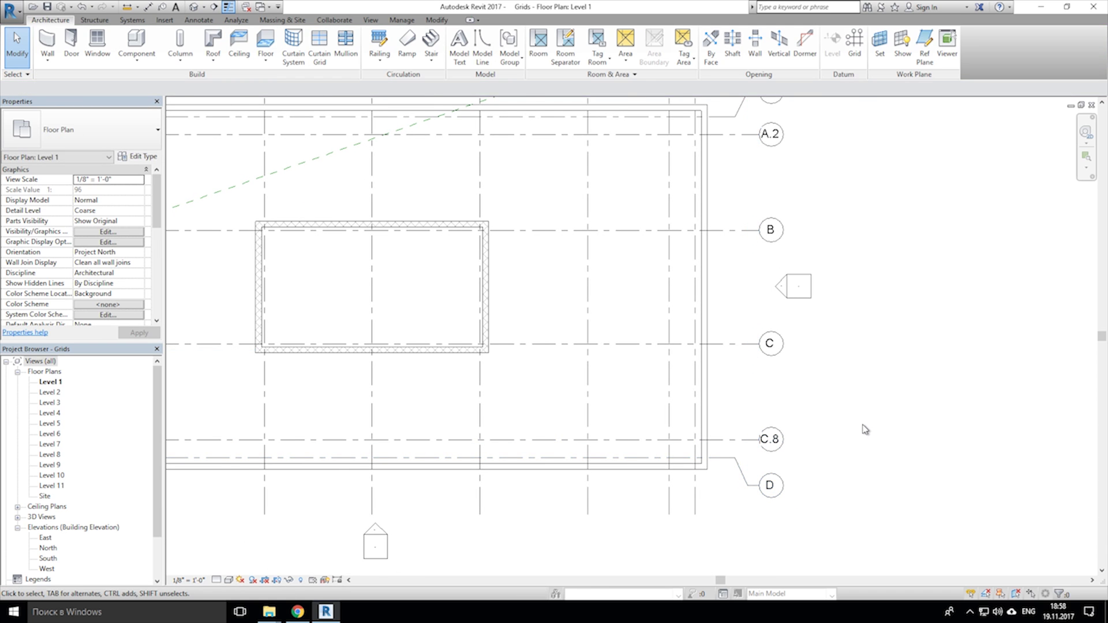
Compare the Level 2 floor plan against Level 1.
scroll(859, 404, "down", 3)
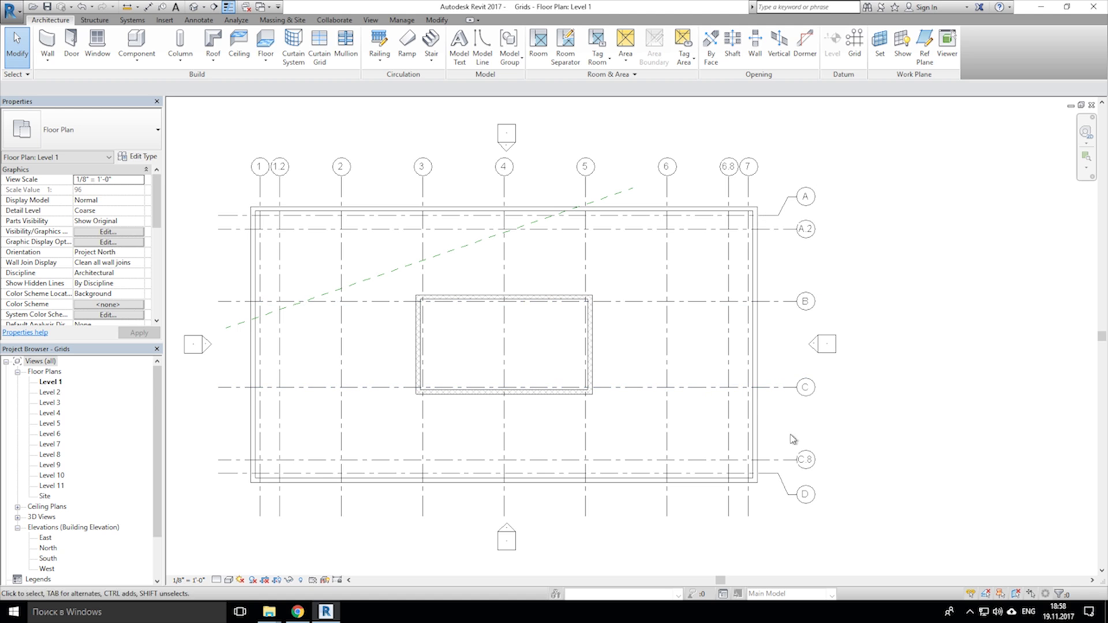
double_click(50, 392)
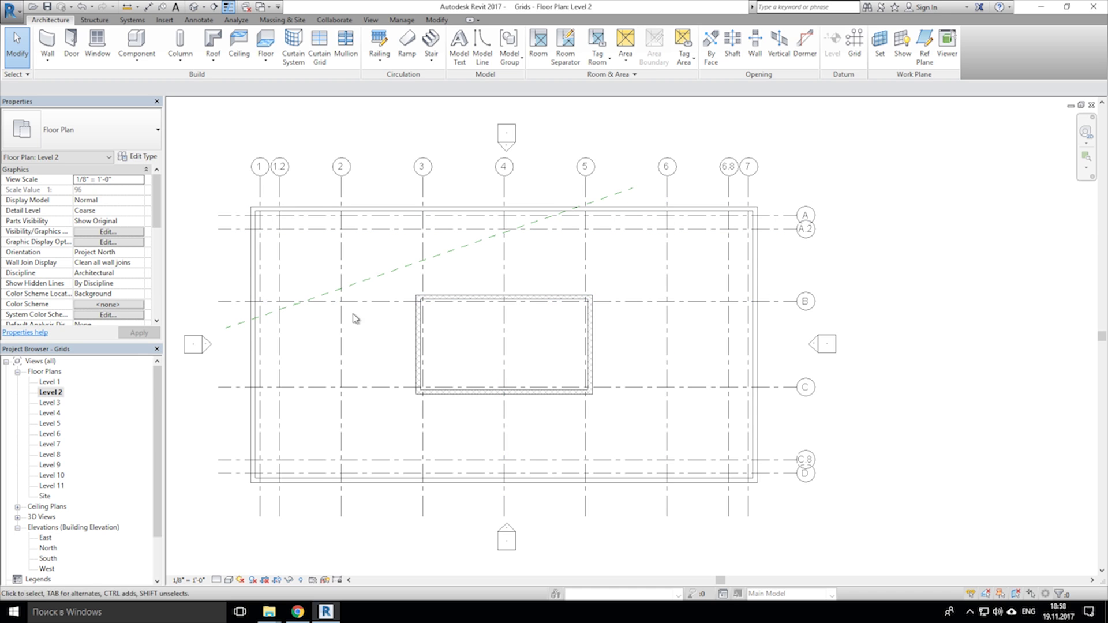
double_click(56, 383)
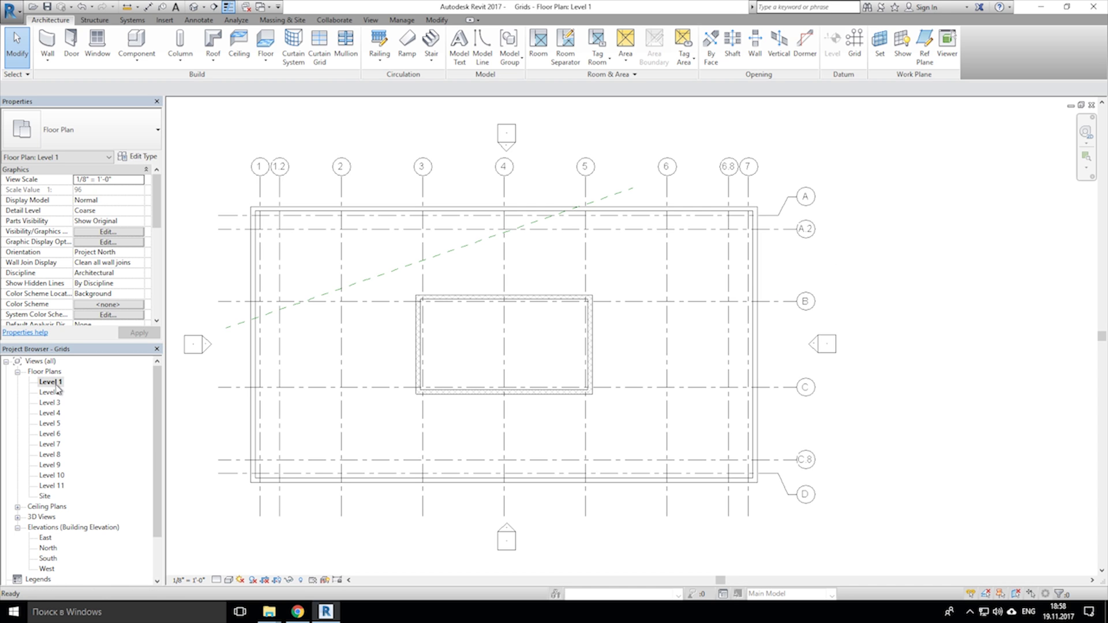
Propagate the grid A and D extents to the Level 2 through Level 11 floor plans.
left_click(788, 206)
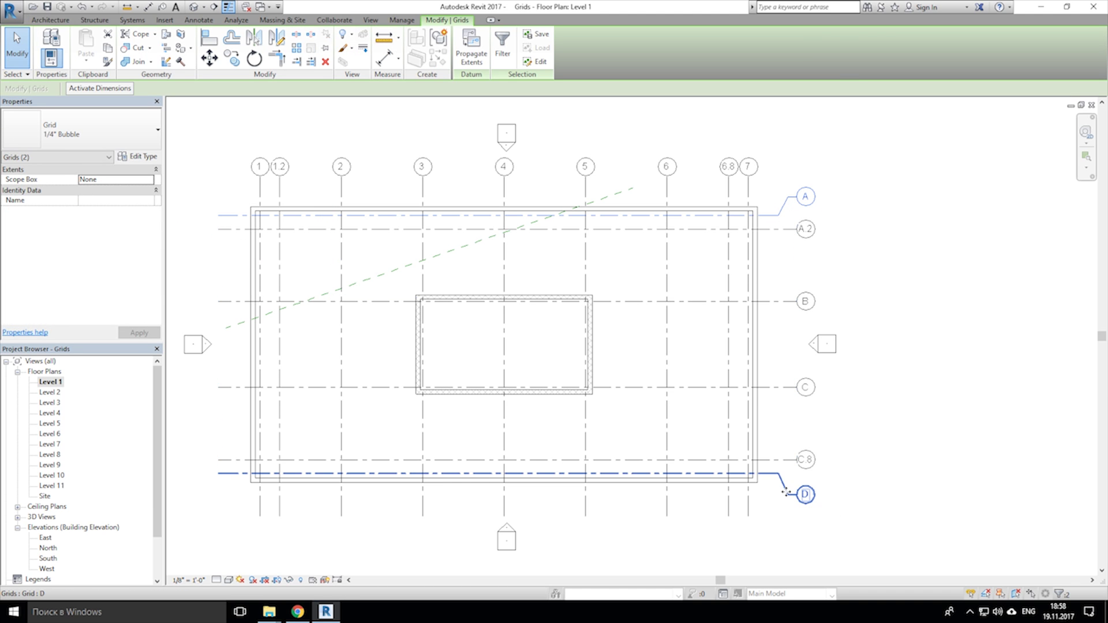
left_click(472, 49)
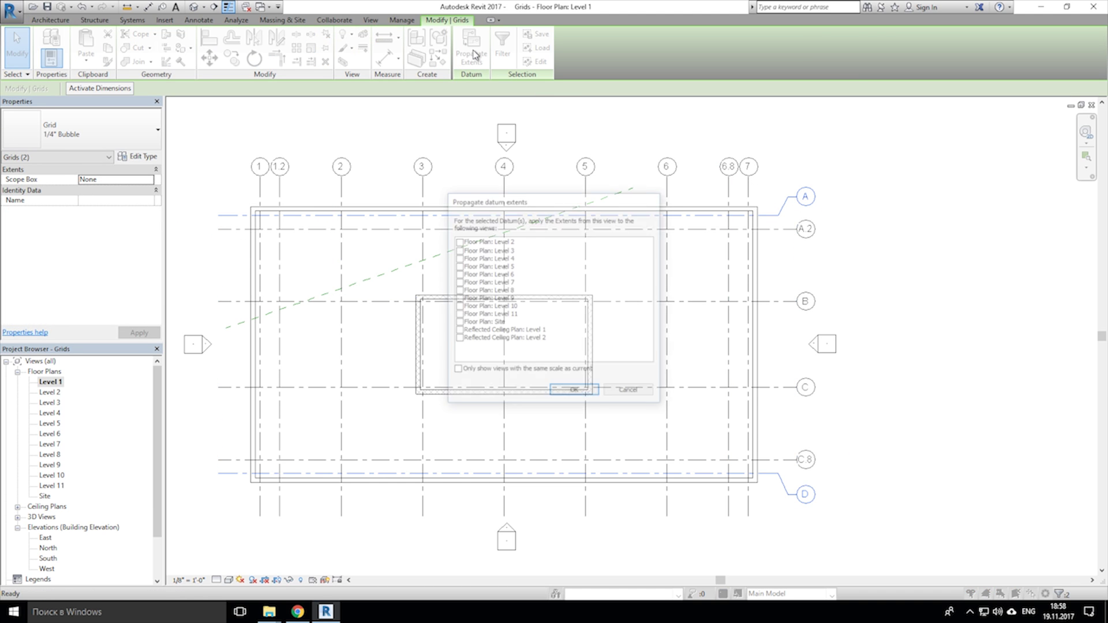
left_click(477, 243)
left_click(479, 313, "shift")
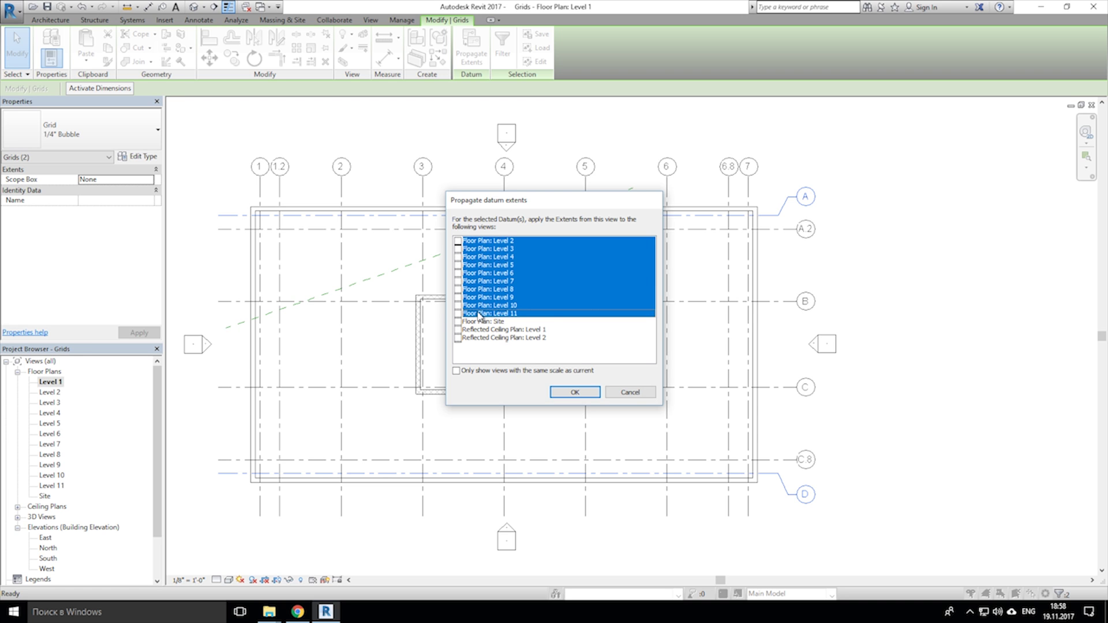
left_click(575, 392)
left_click(862, 388)
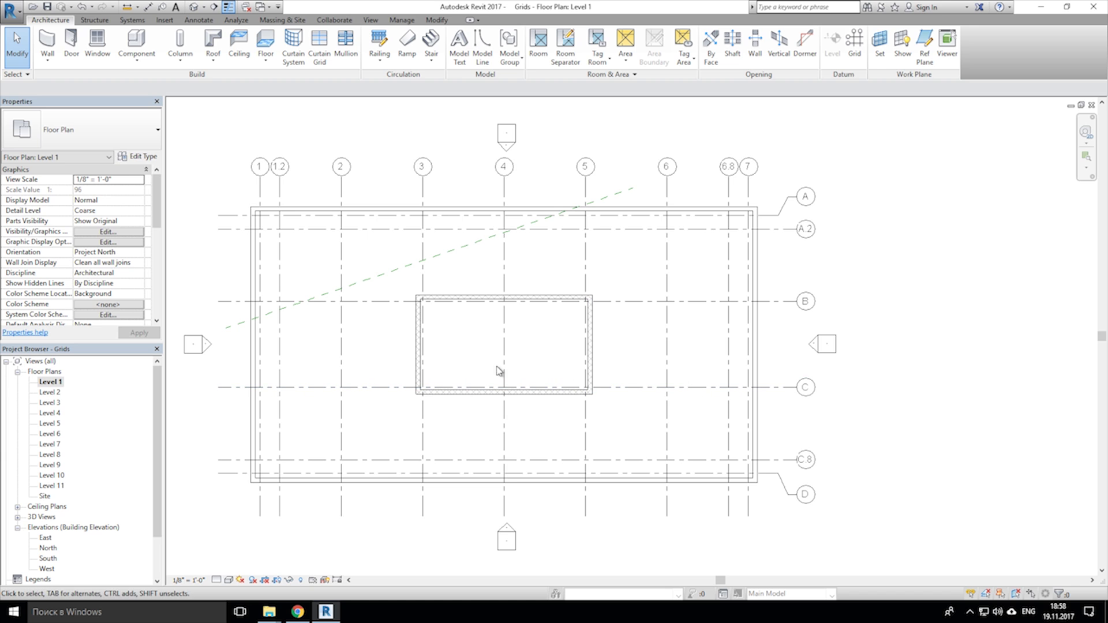
Check the Level 2 to Level 5 plans, then return to Level 1.
double_click(52, 393)
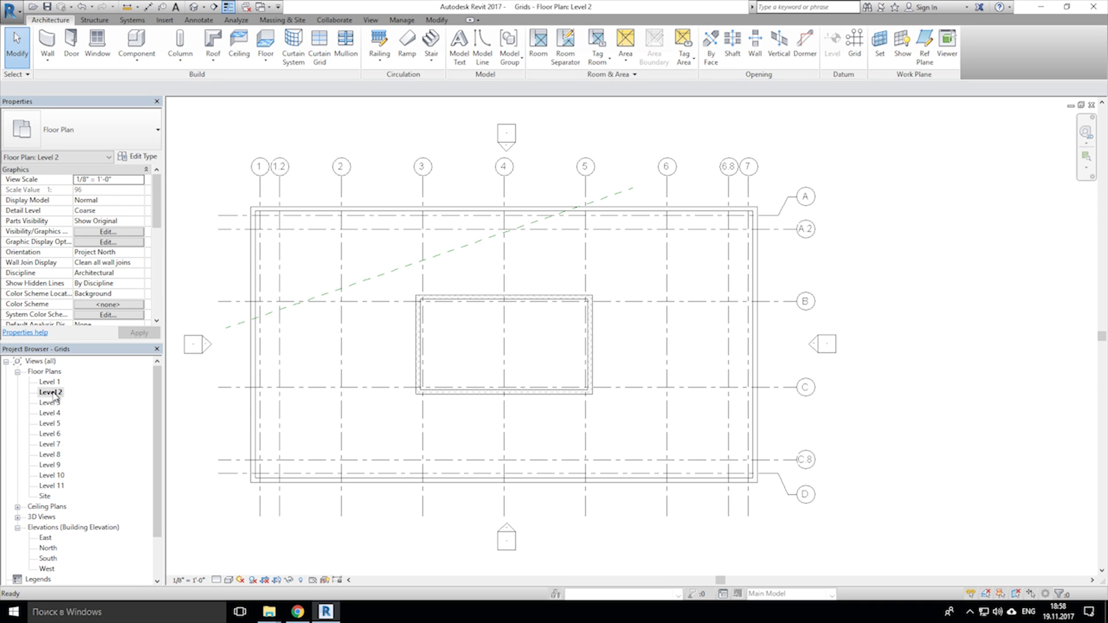
double_click(53, 403)
double_click(51, 413)
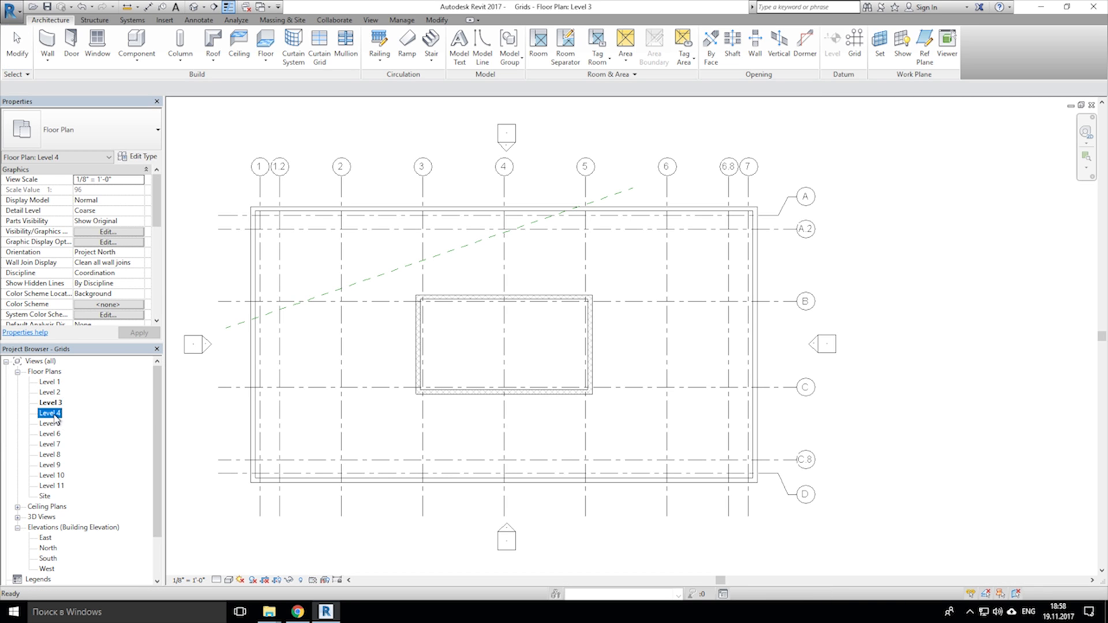
double_click(55, 424)
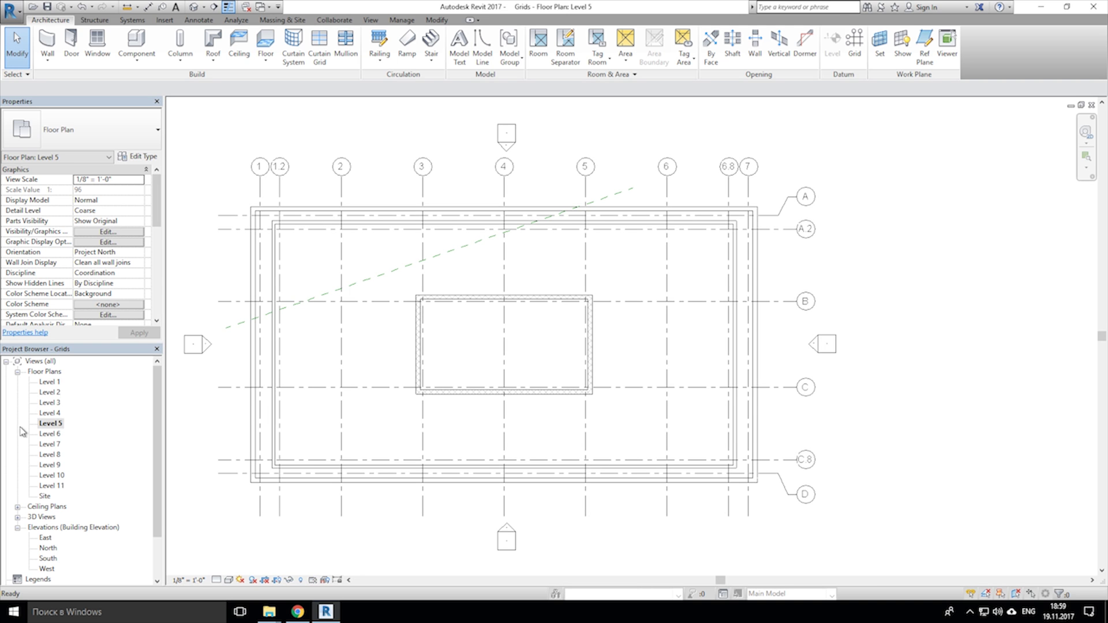
double_click(47, 382)
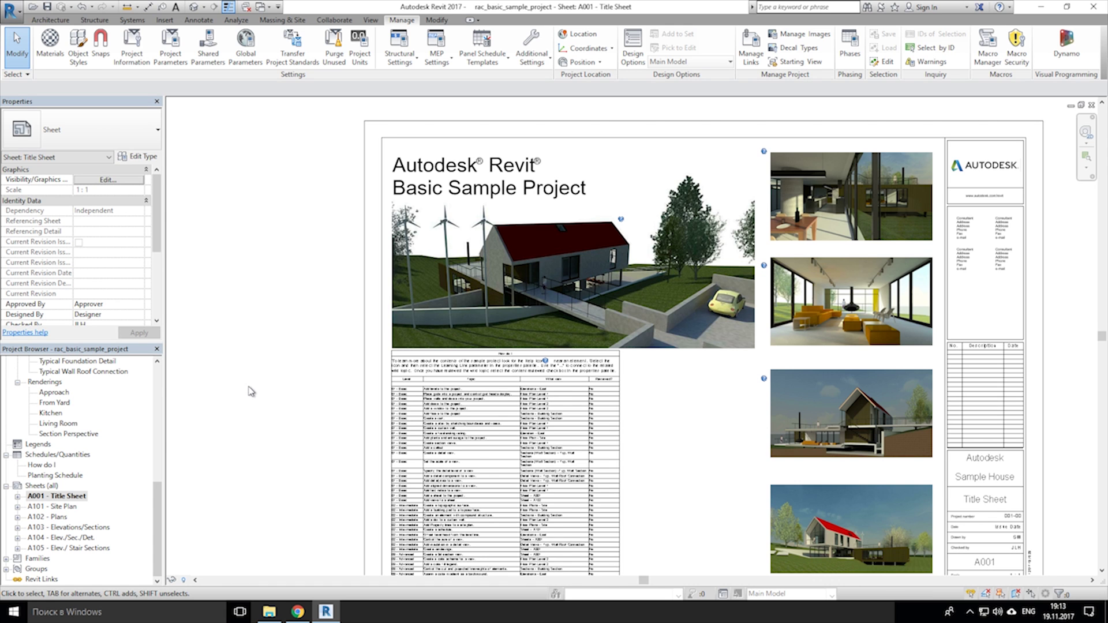
Pan the A001 Title Sheet and open the application menu to export to DWG.
middle_click_drag(394, 406, 349, 348)
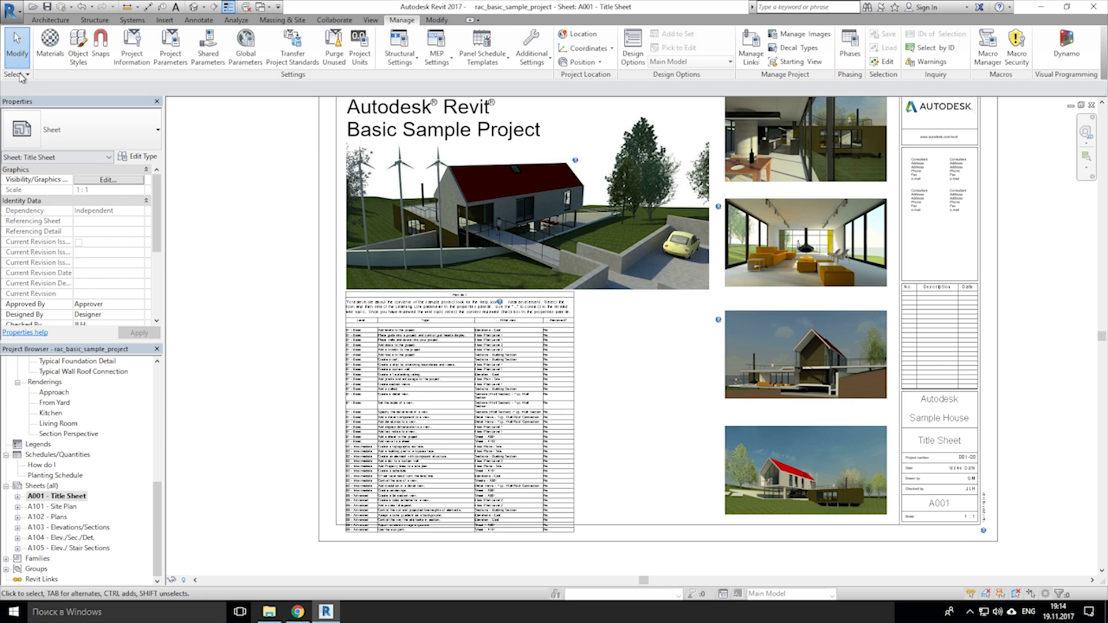
left_click(11, 10)
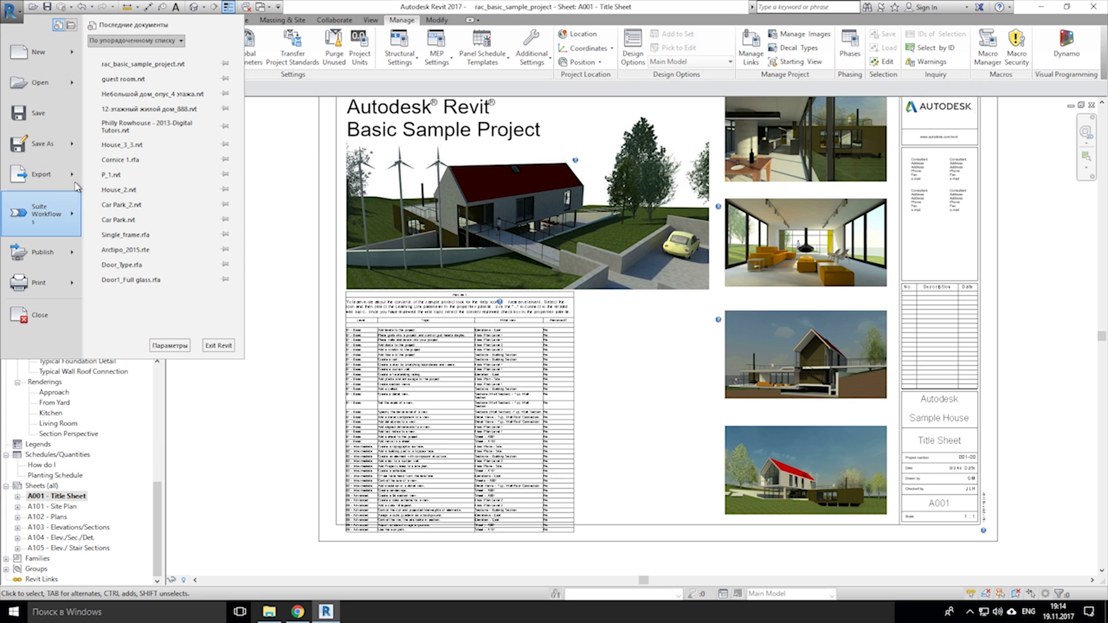
Start a DWG export from the application menu, keeping the in-session export setup.
mouse_move(74, 176)
mouse_move(206, 69)
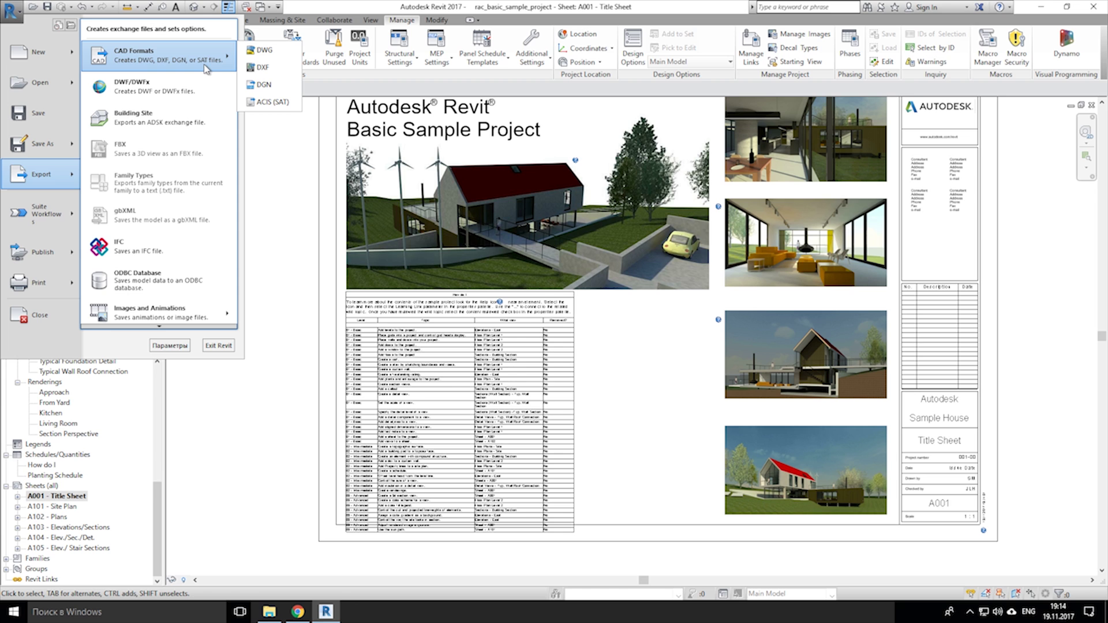
left_click(266, 51)
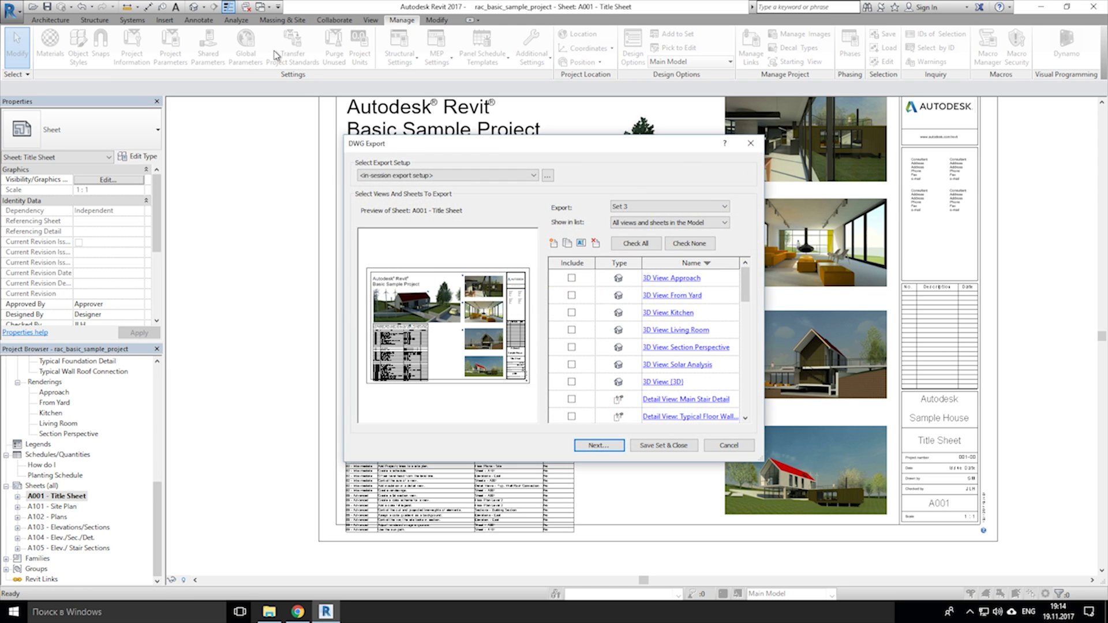
left_click(463, 183)
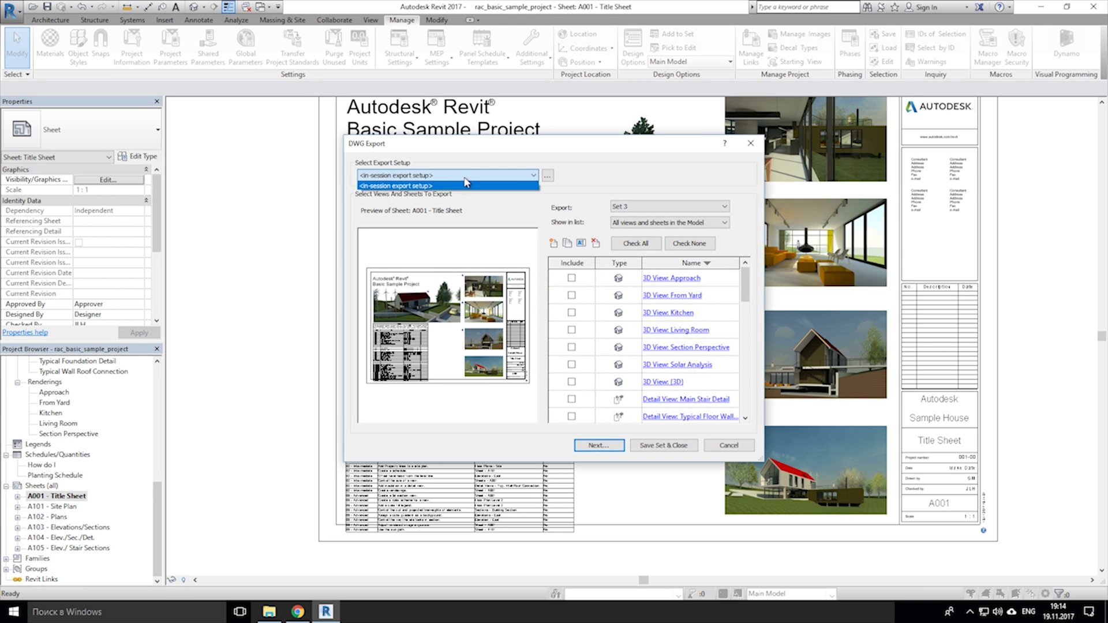
left_click(434, 185)
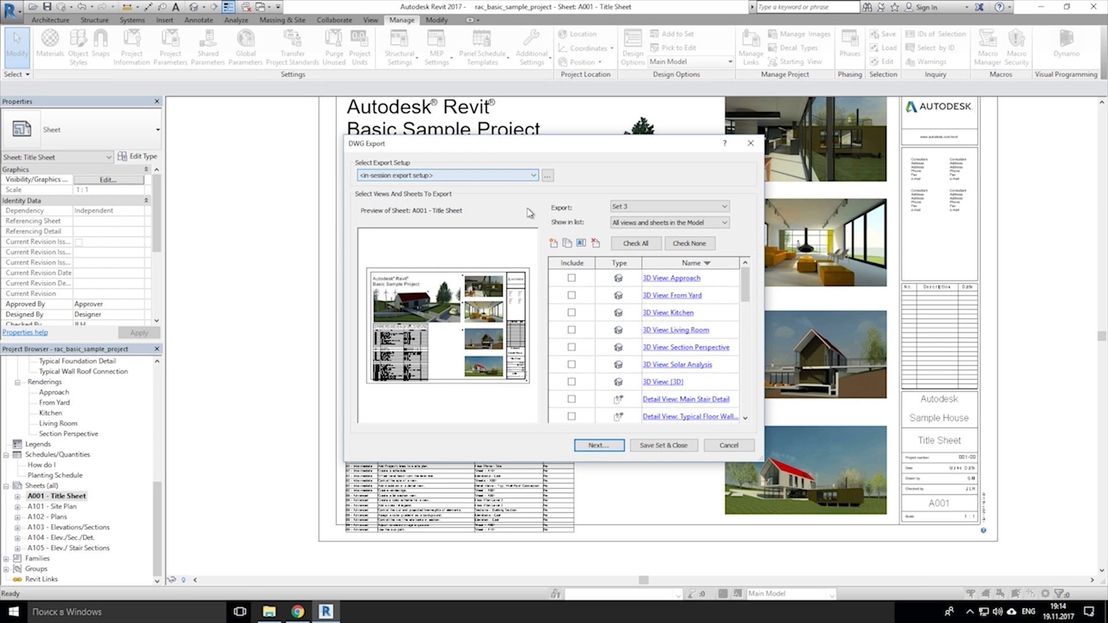
Create a new export set named 'Set new'.
left_click(554, 245)
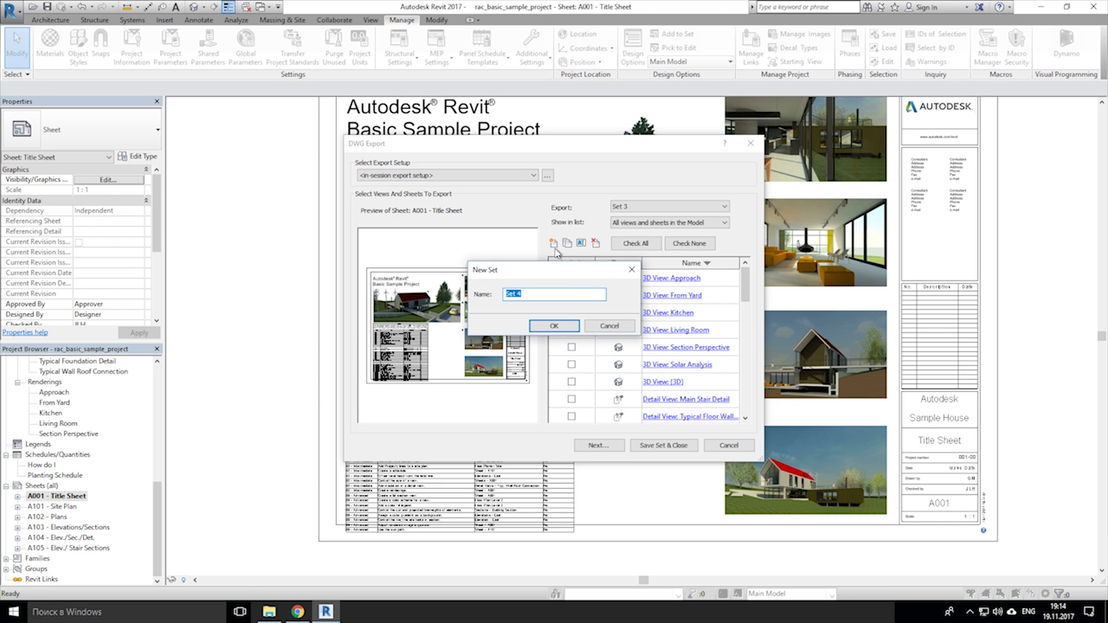
key("BackSpace")
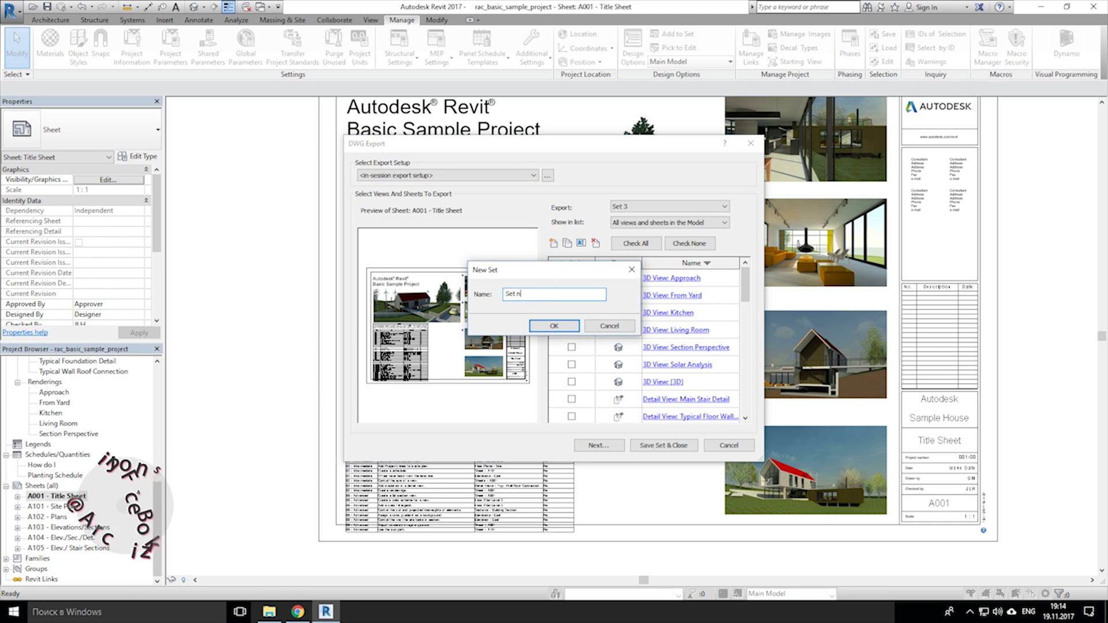
type("new")
left_click(551, 327)
Include sheets A001 and A101–A105 in the set, then save the set and close.
scroll(720, 346, "down", 8)
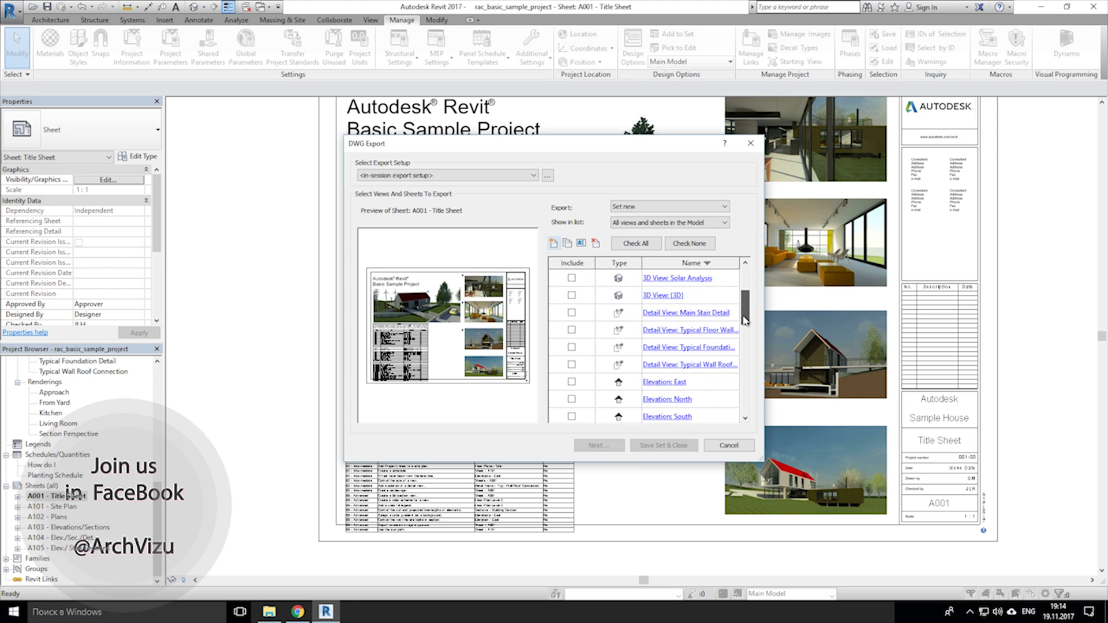
left_click(571, 312)
left_click(571, 329)
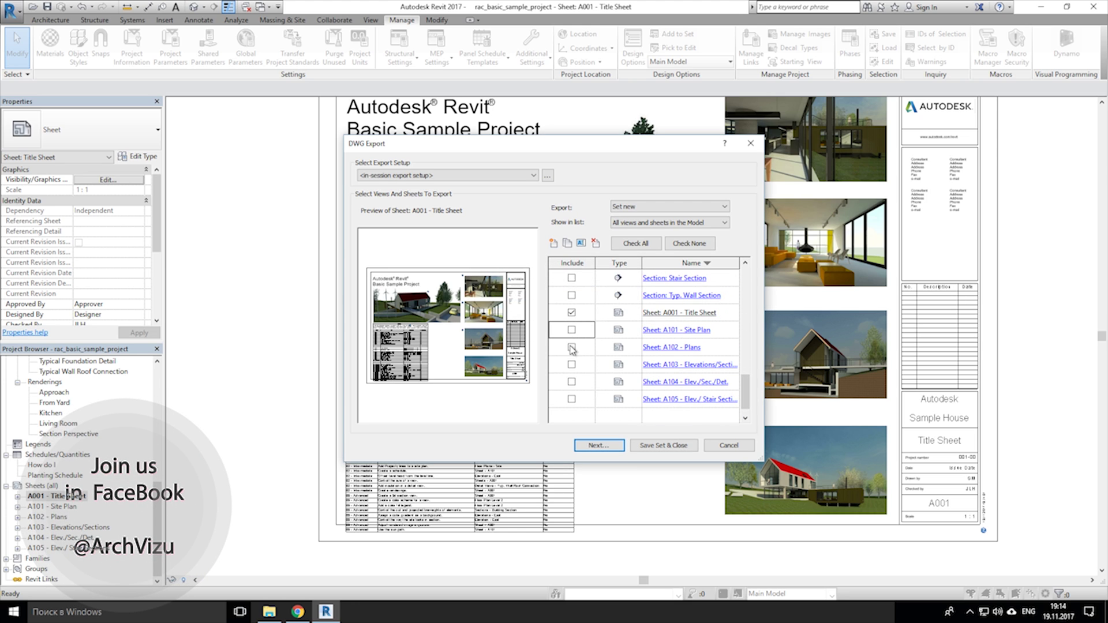
left_click(571, 347)
left_click(571, 364)
left_click(571, 382)
left_click(571, 399)
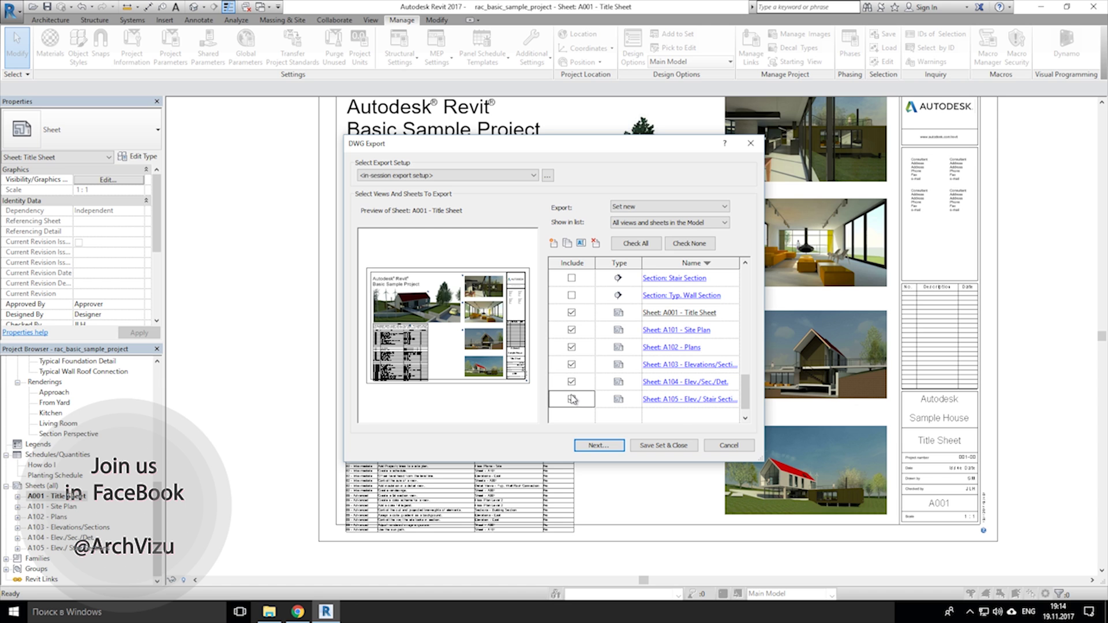
left_click(663, 445)
Reopen the DWG export, list only the sheets in 'Set new', and export them as AutoCAD 2013 DWGs.
left_click(10, 10)
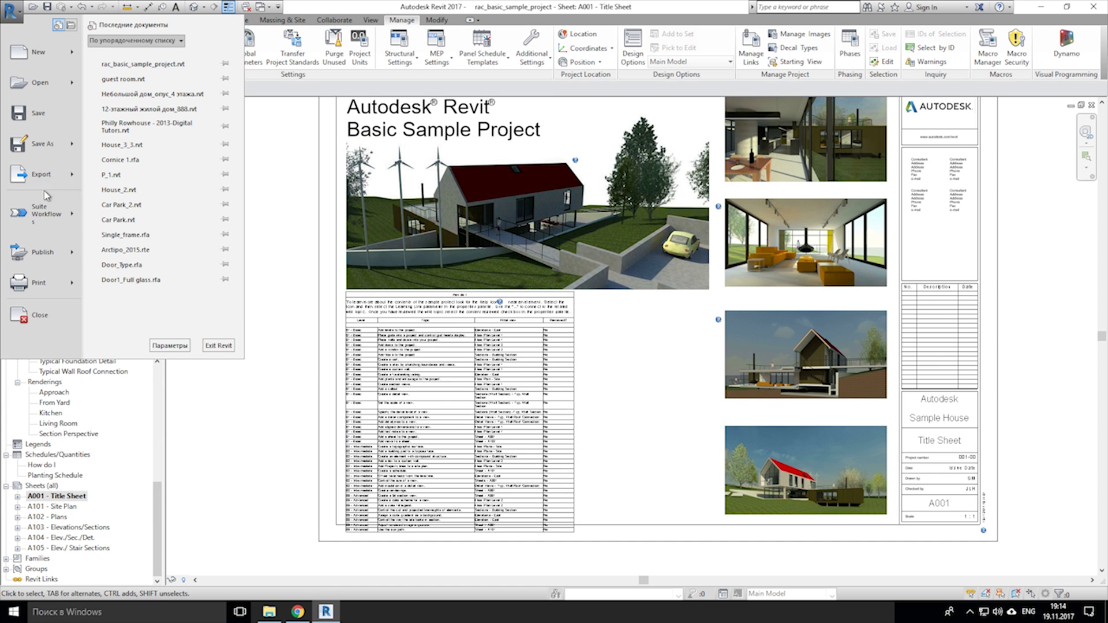
mouse_move(42, 174)
mouse_move(116, 50)
left_click(266, 51)
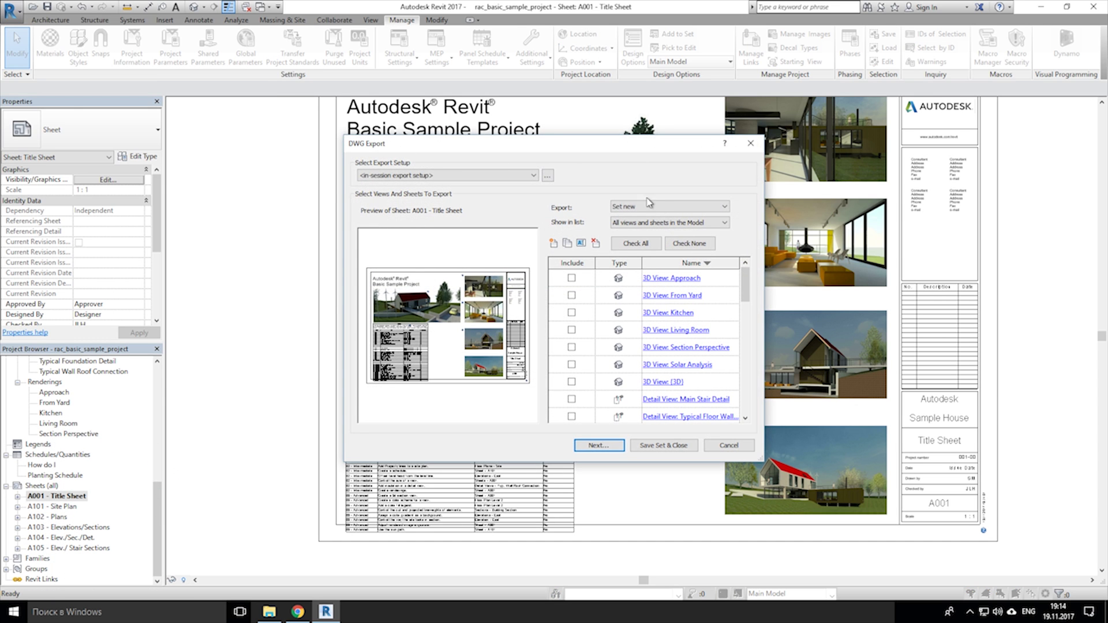
left_click(669, 222)
left_click(626, 253)
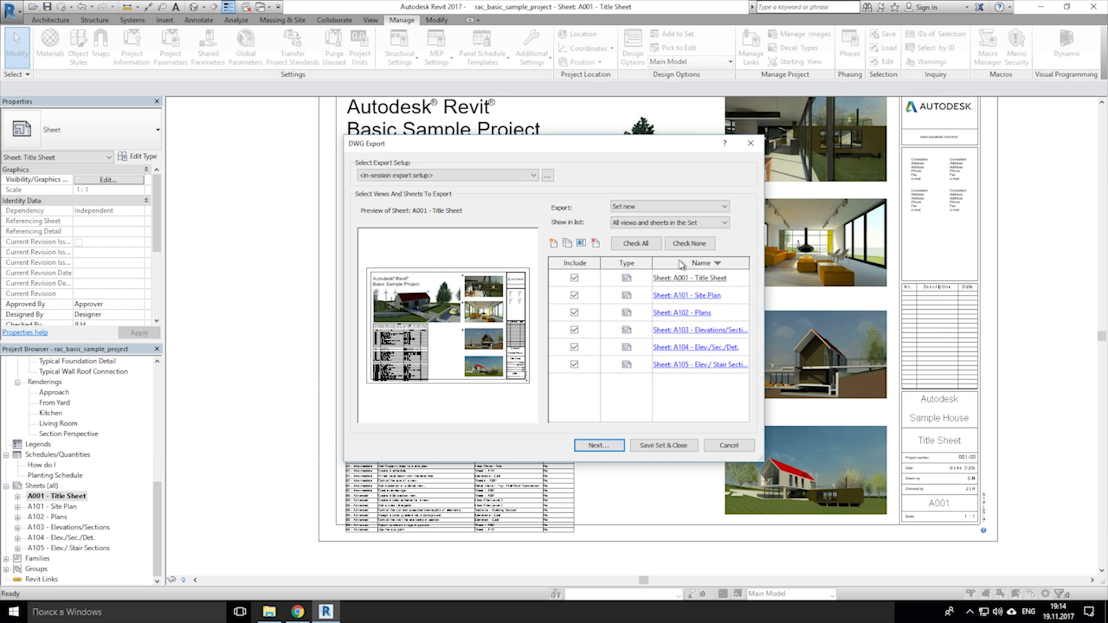
left_click(600, 444)
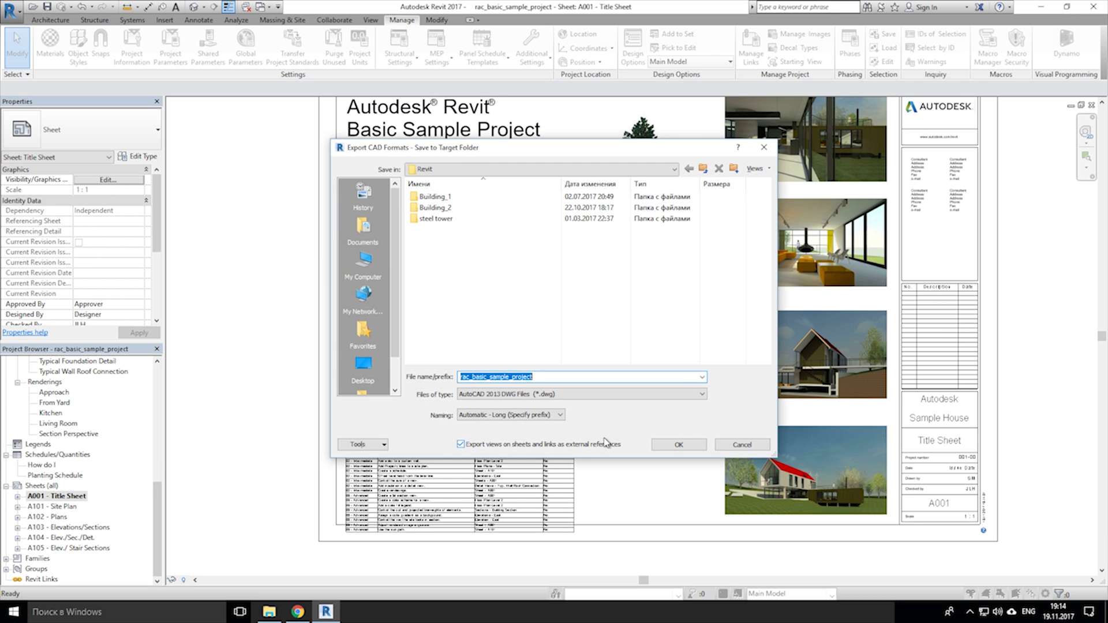
left_click(675, 447)
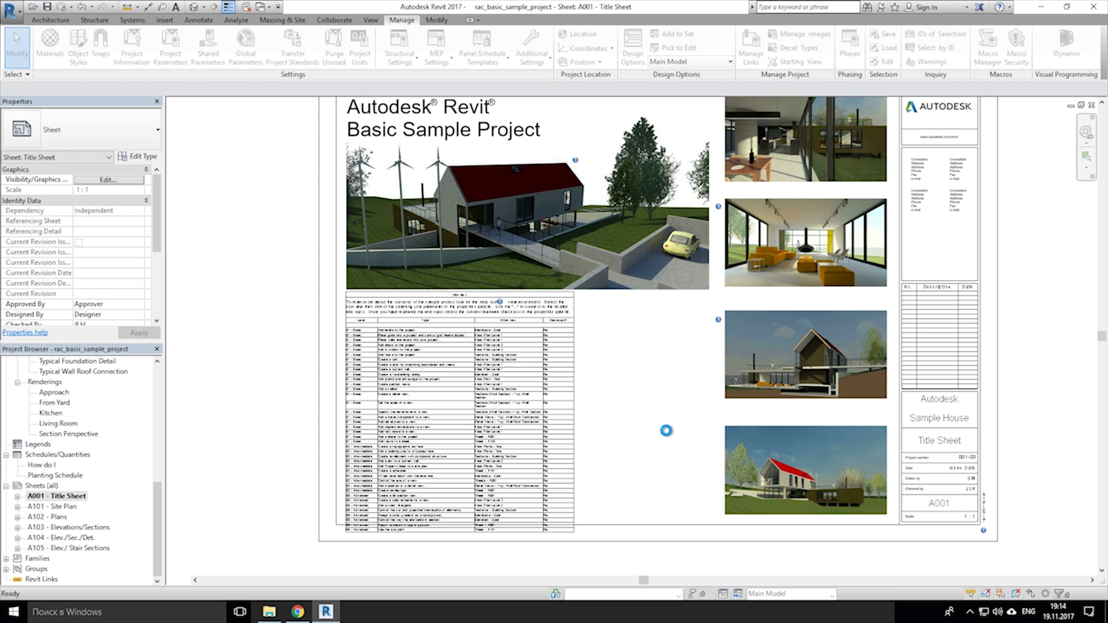